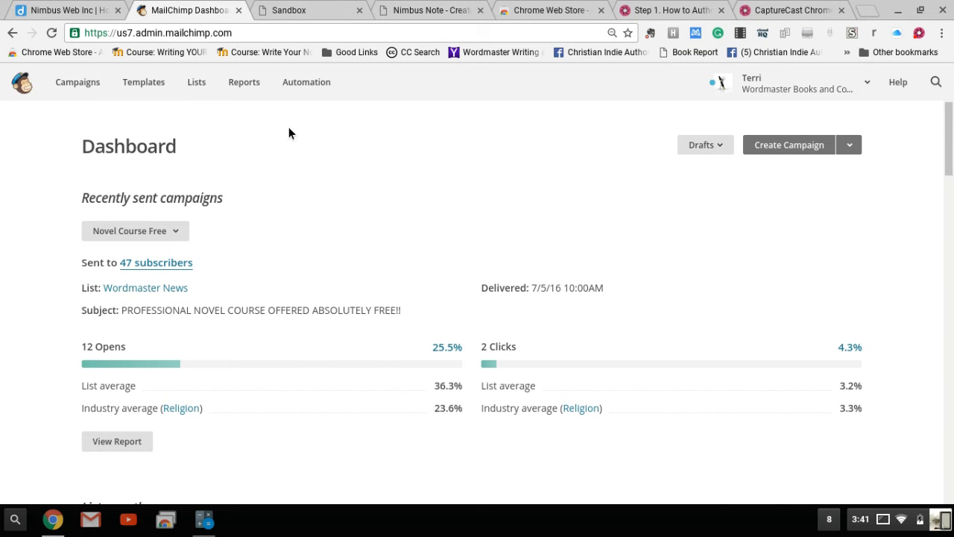
- Open the signup forms page for the Audio Book News list
click(194, 87)
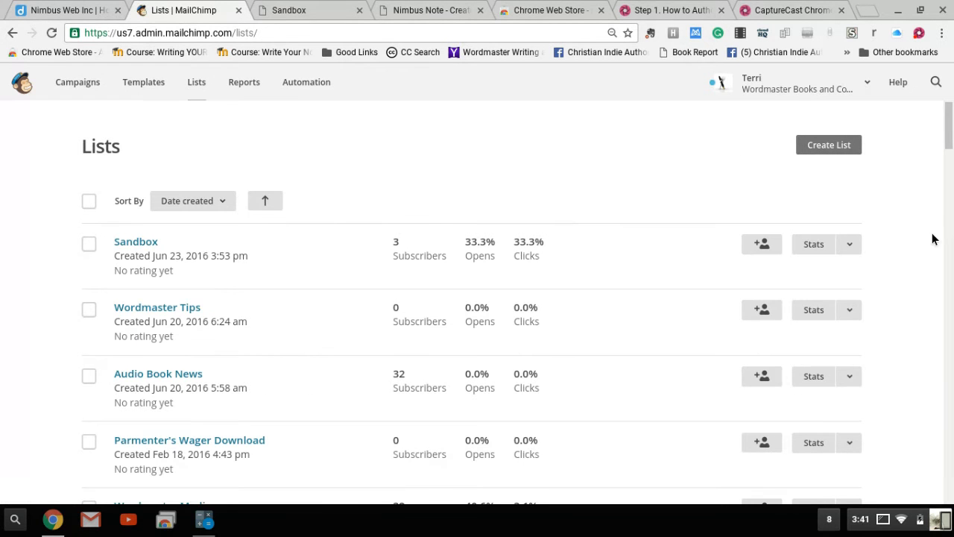
scroll(931, 239, down, 1)
scroll(932, 238, down, 3)
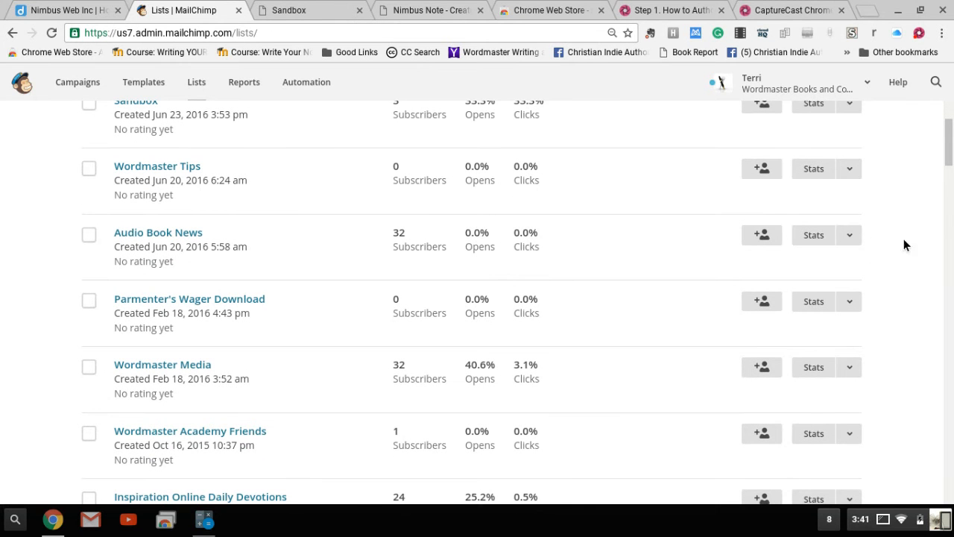
click(850, 236)
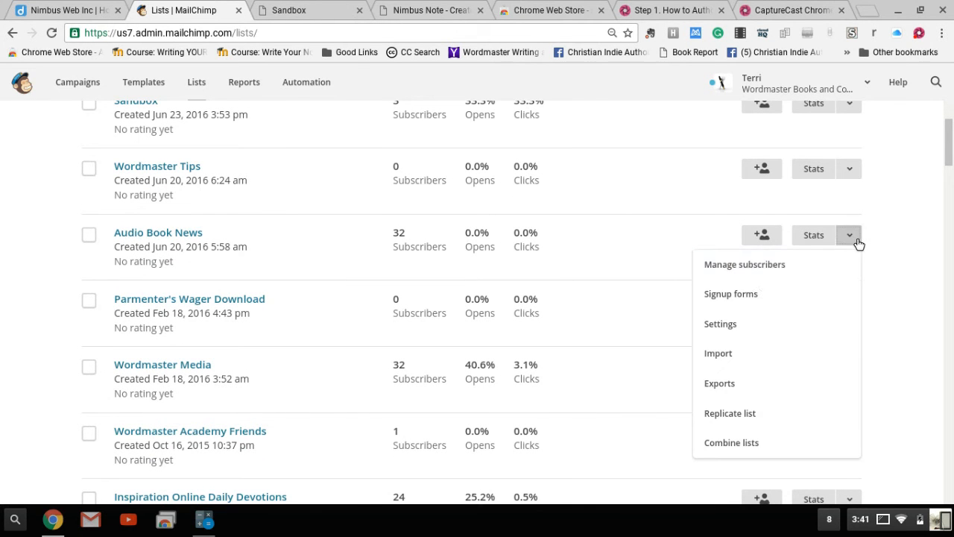
click(734, 297)
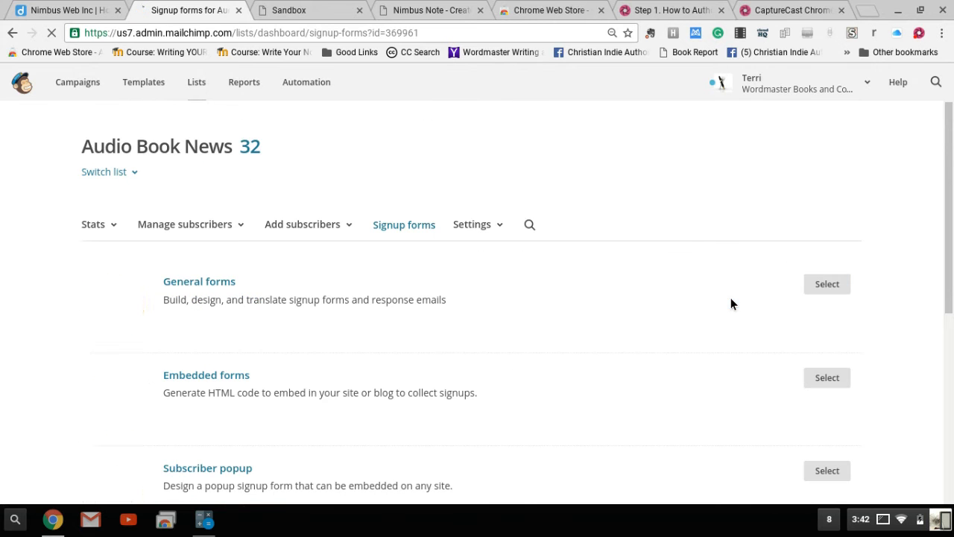
- Review the signup form types offered for the list, from general forms to the Facebook and tablet forms
scroll(905, 246, down, 3)
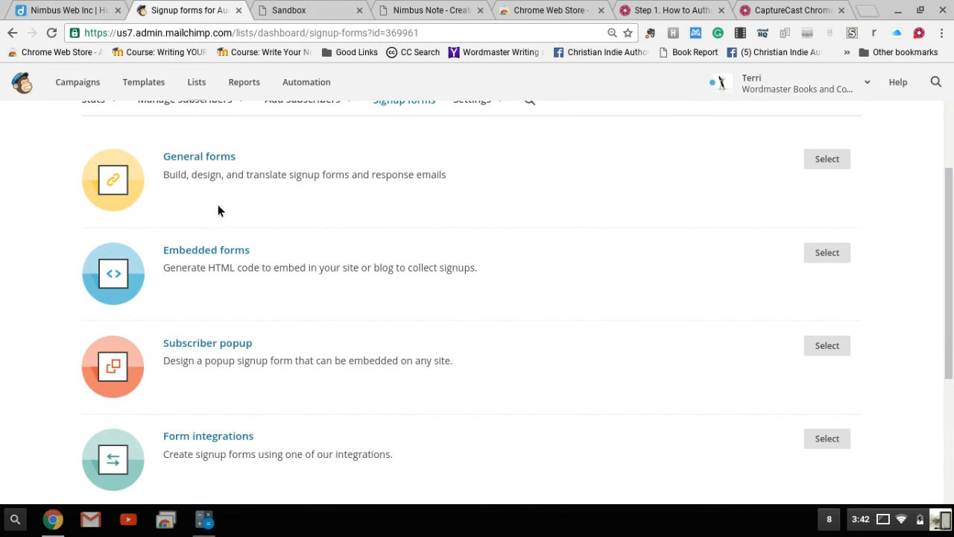
scroll(617, 207, down, 2)
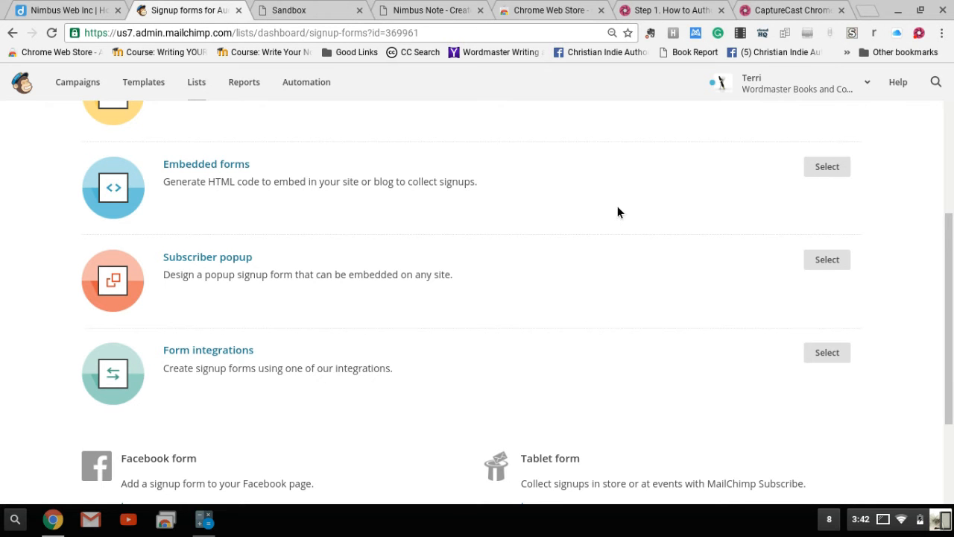
scroll(617, 206, down, 1)
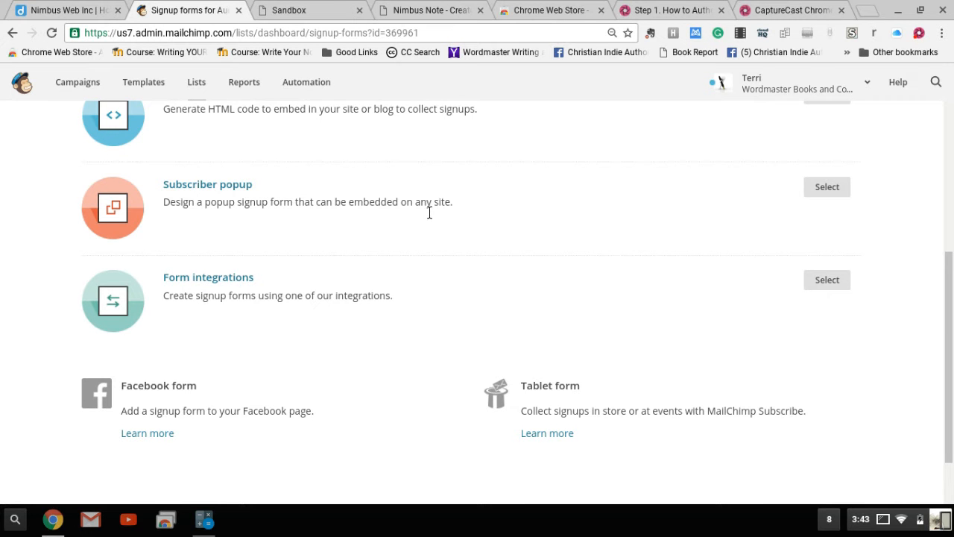
scroll(555, 224, down, 1)
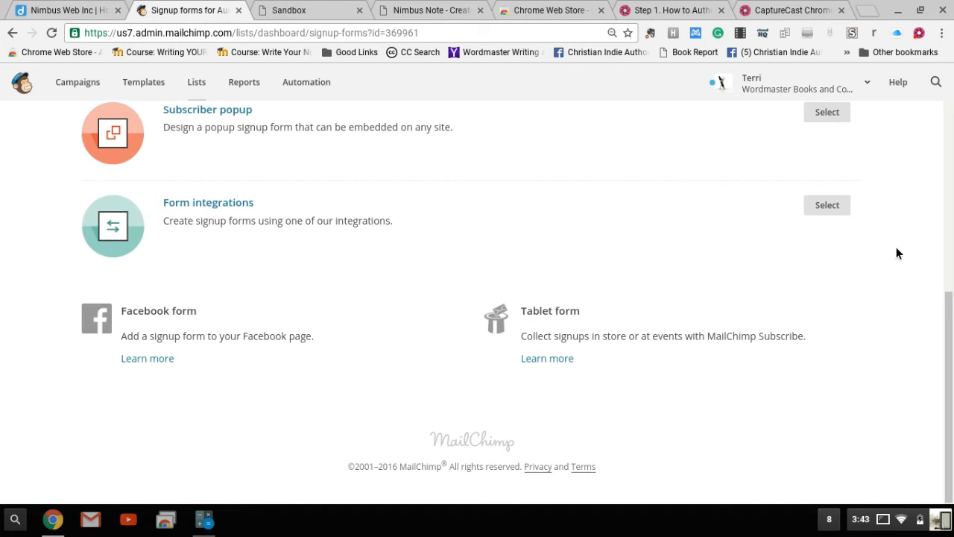
scroll(911, 247, up, 2)
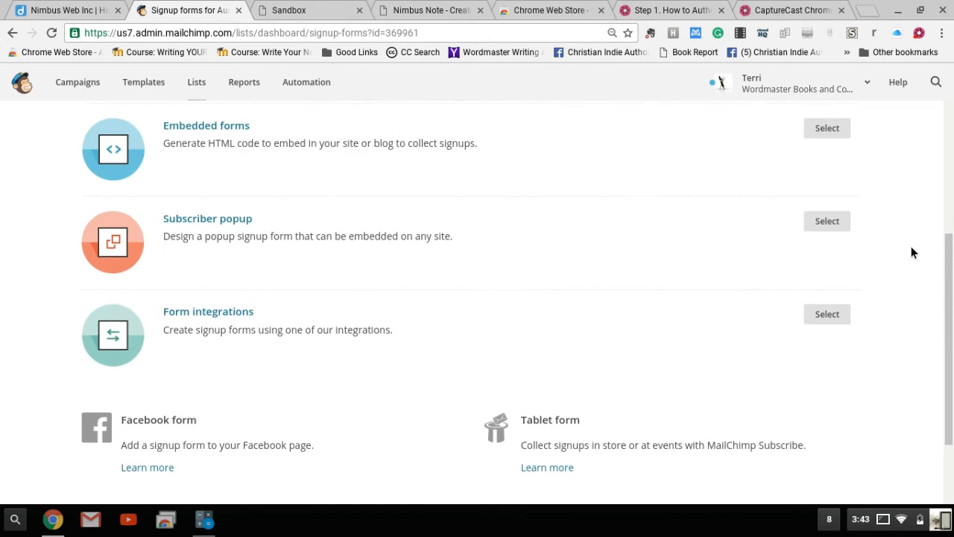
scroll(911, 252, up, 3)
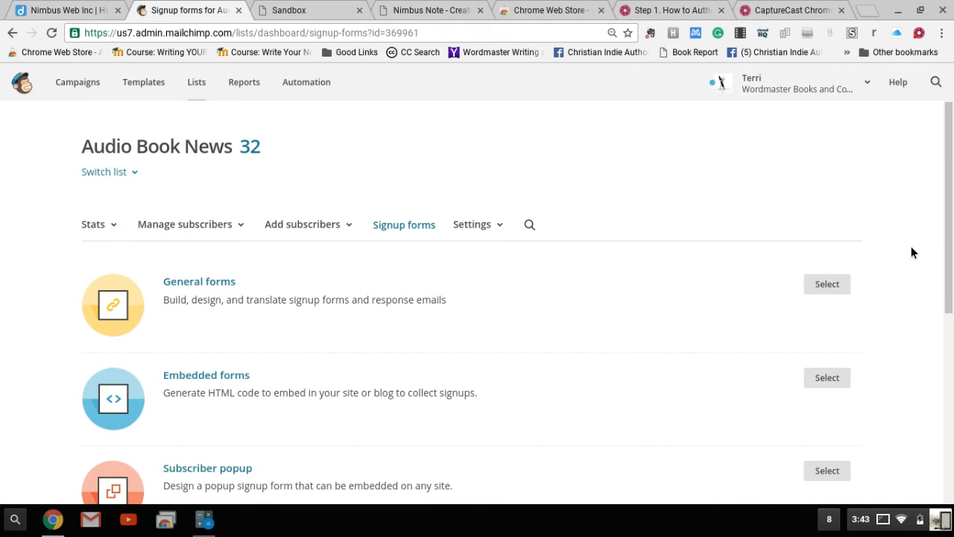
scroll(911, 253, down, 1)
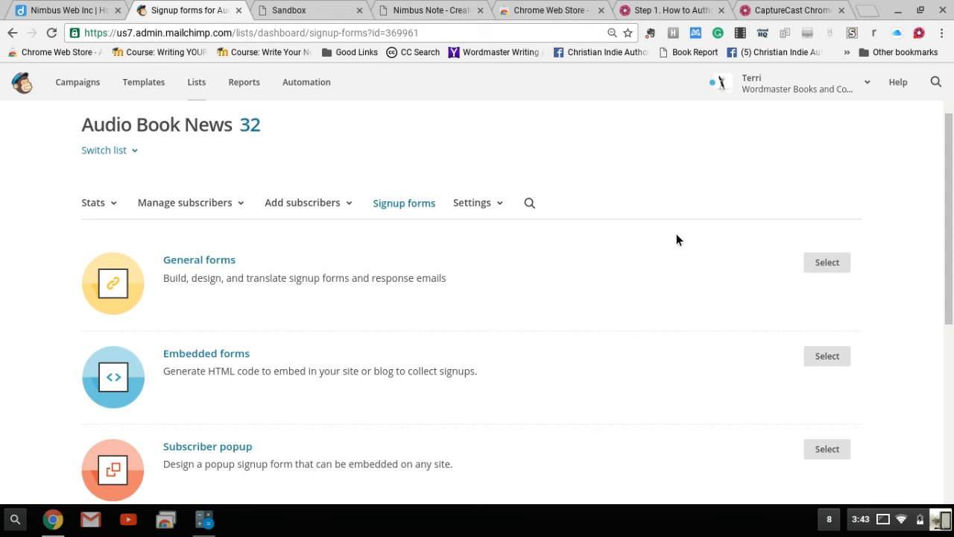
- Open the general forms builder and look through the available forms and response emails, keeping Signup form selected
click(831, 265)
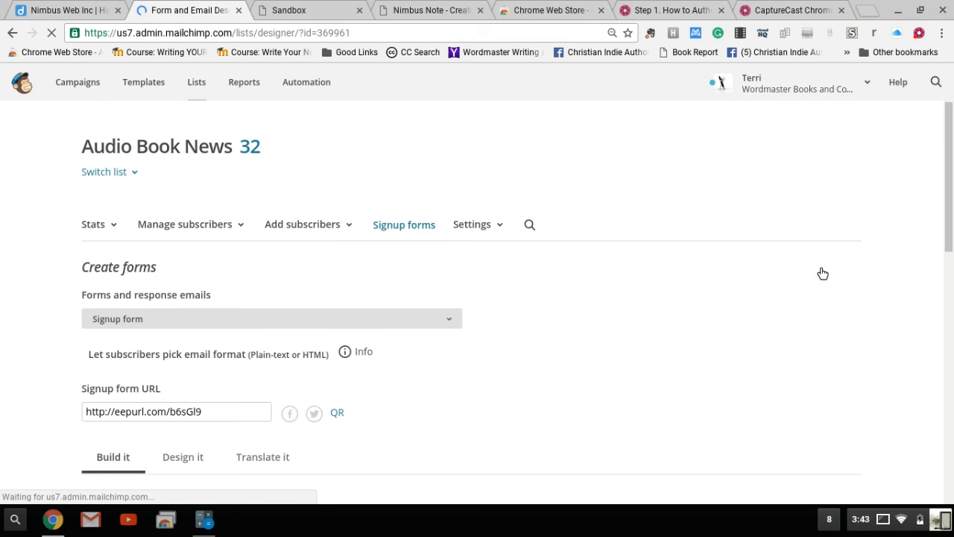
scroll(944, 245, down, 2)
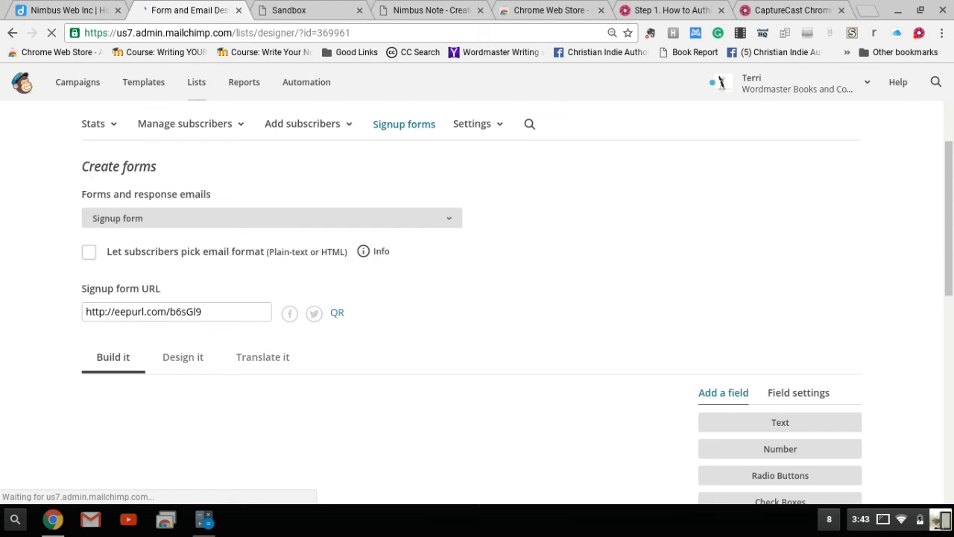
click(450, 194)
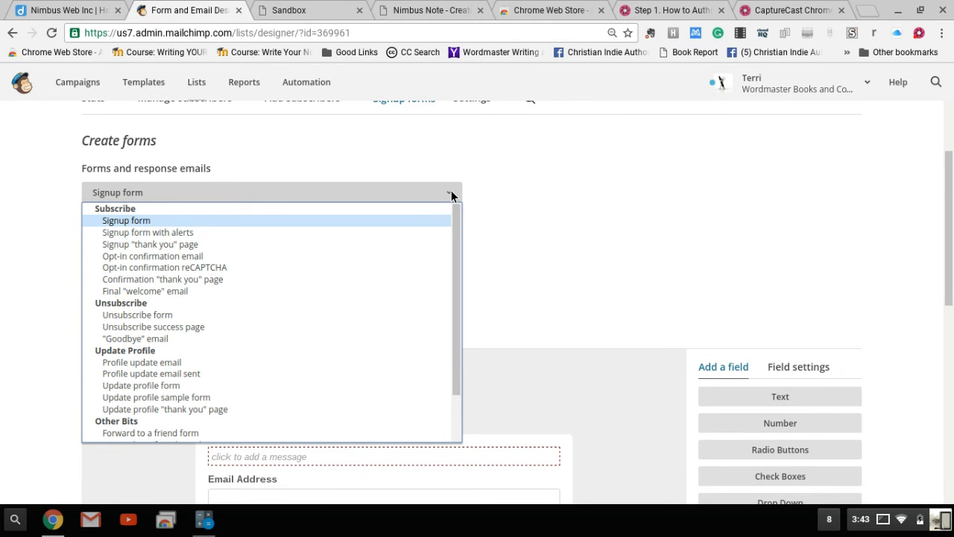
click(506, 187)
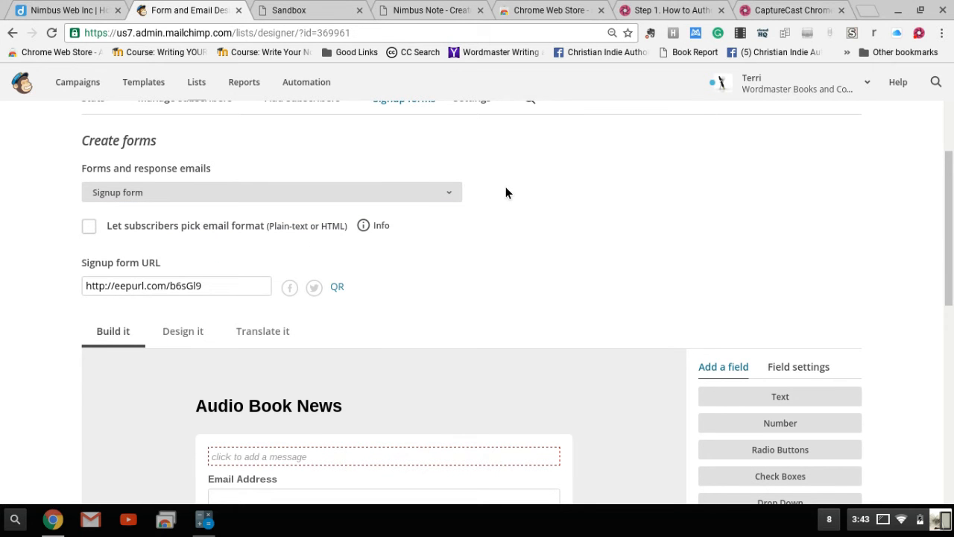
- Let subscribers pick their email format (plain-text or HTML) and check the fields of the signup form
click(91, 230)
scroll(565, 238, down, 1)
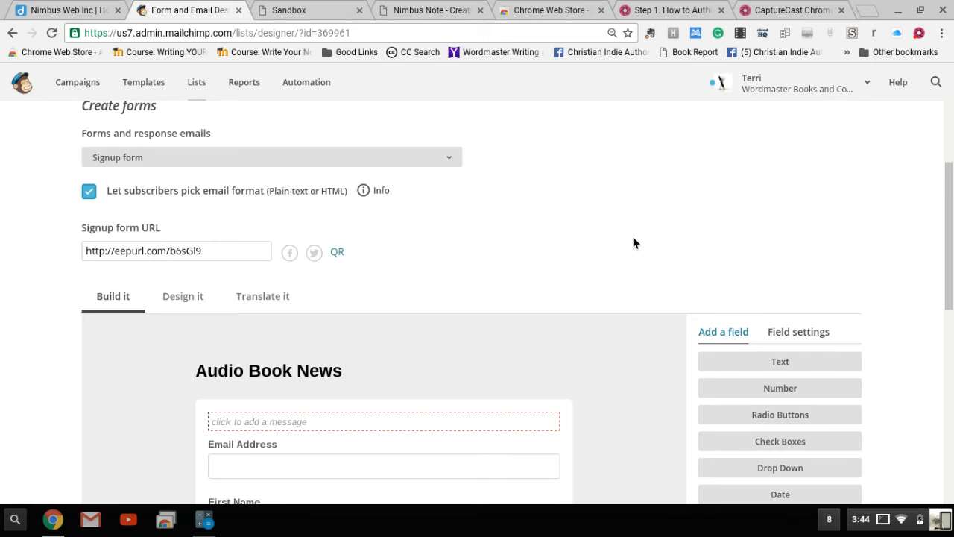
scroll(913, 285, down, 3)
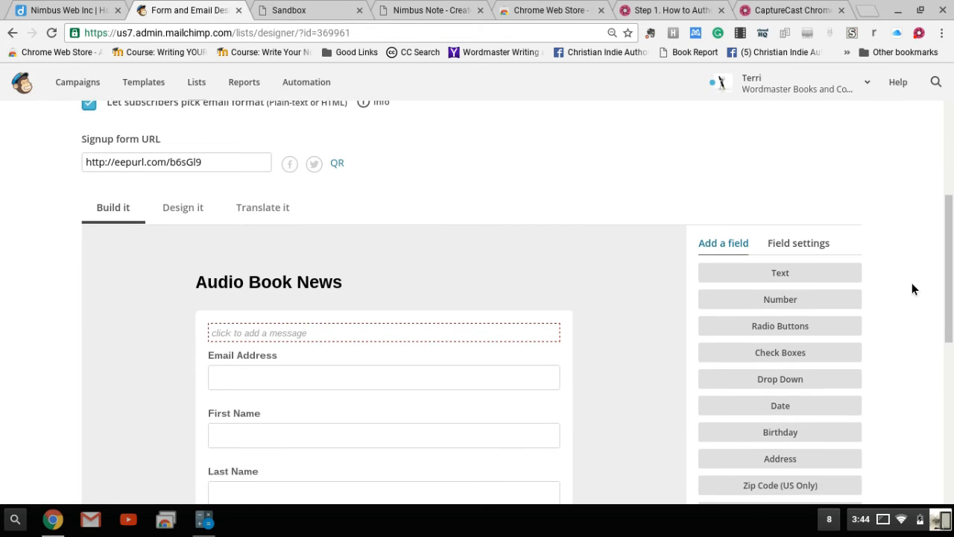
scroll(911, 283, up, 2)
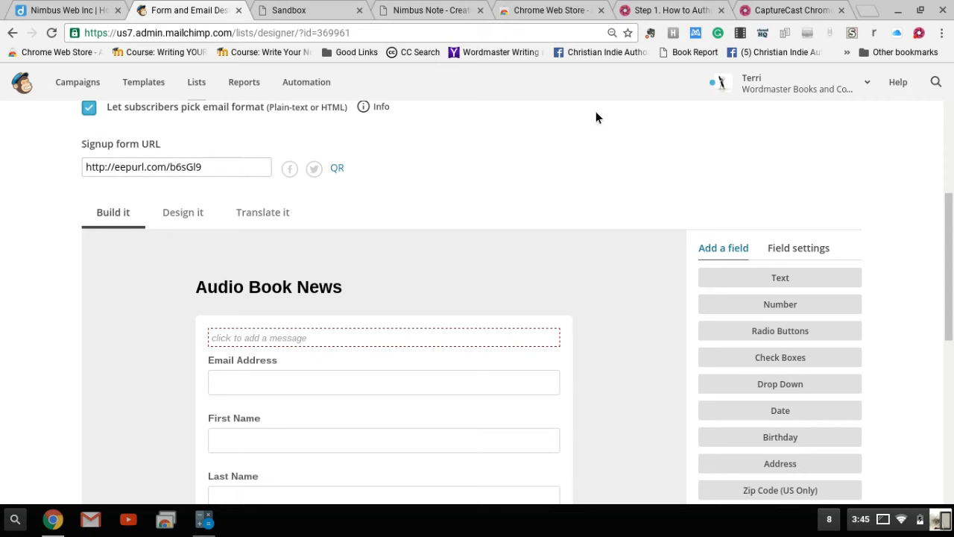
scroll(930, 246, down, 1)
scroll(930, 246, down, 3)
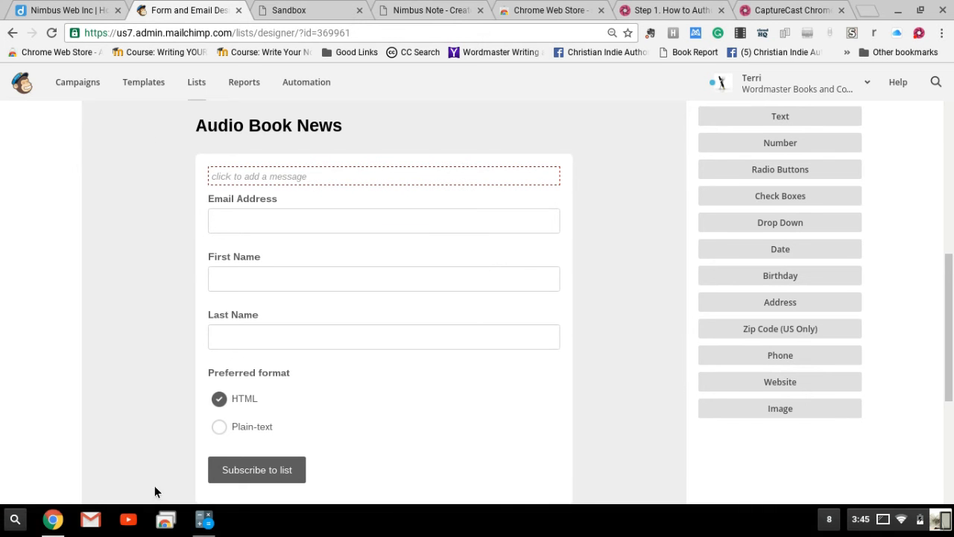
mouse_move(377, 187)
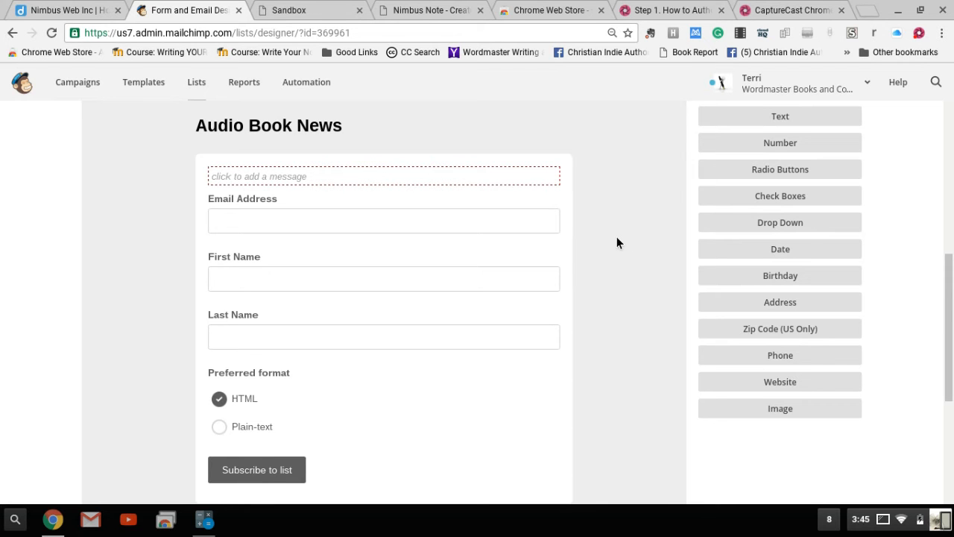
- Delete the Last Name field from the signup form, confirming with DELETE
click(475, 346)
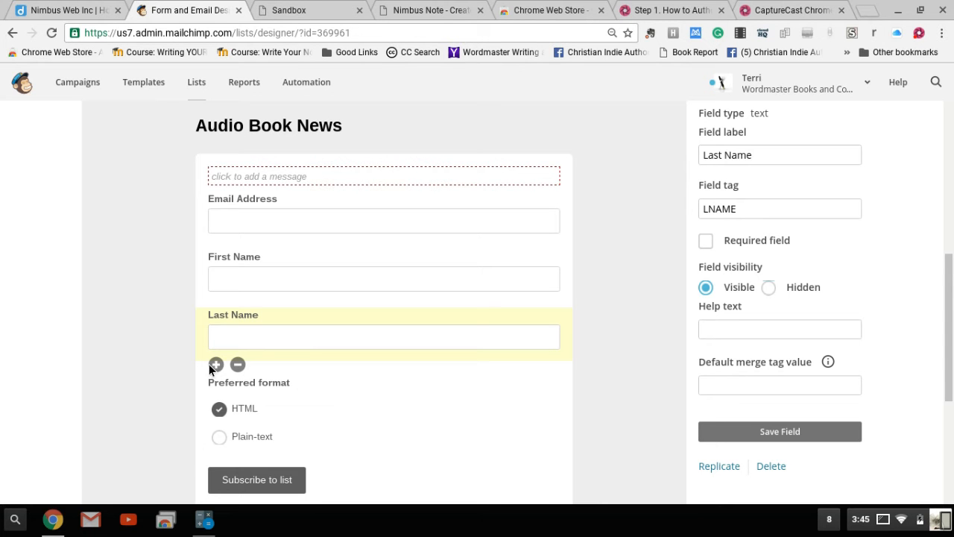
click(237, 368)
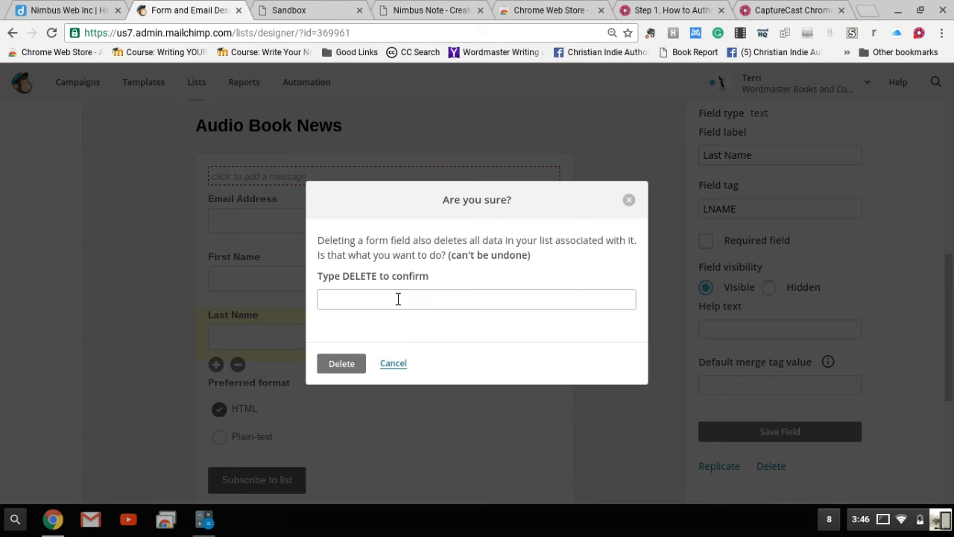
click(398, 302)
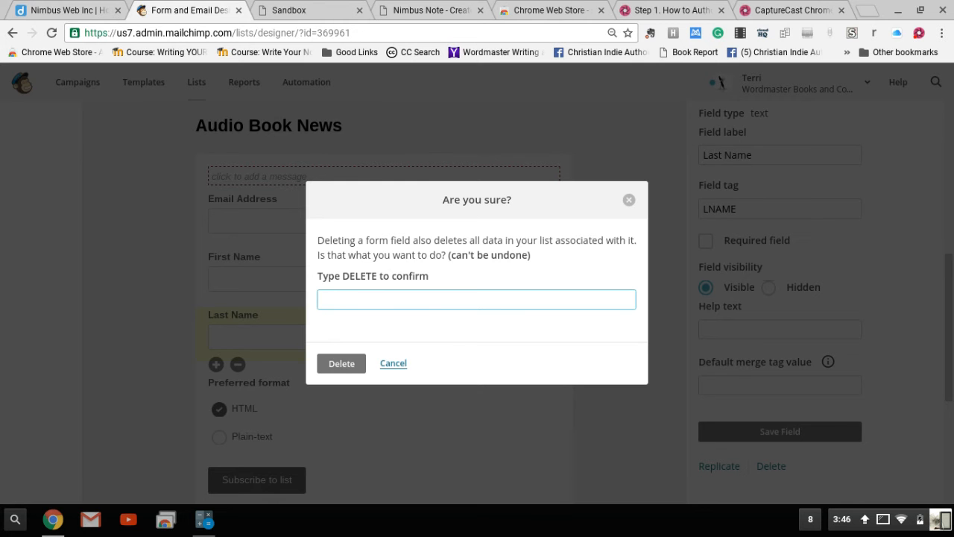
text(DELETE)
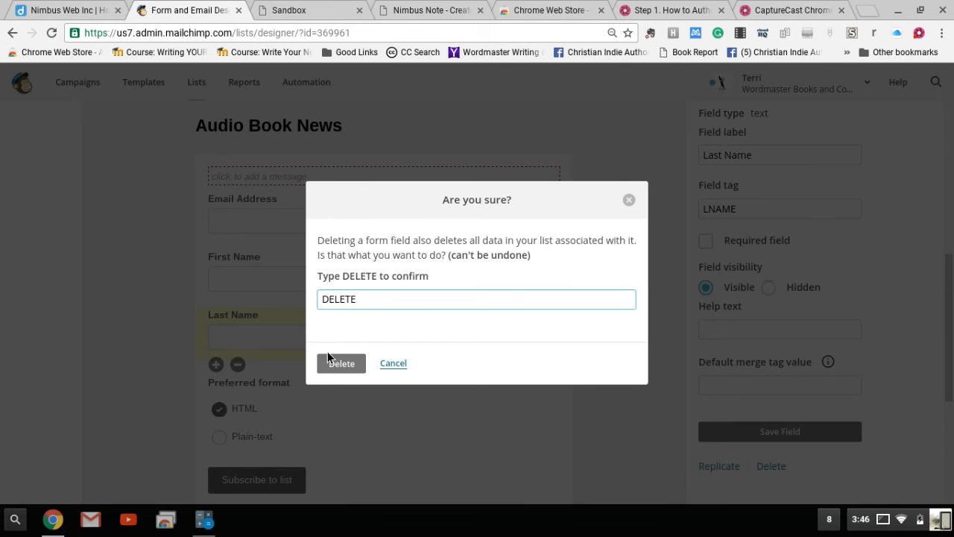
click(341, 364)
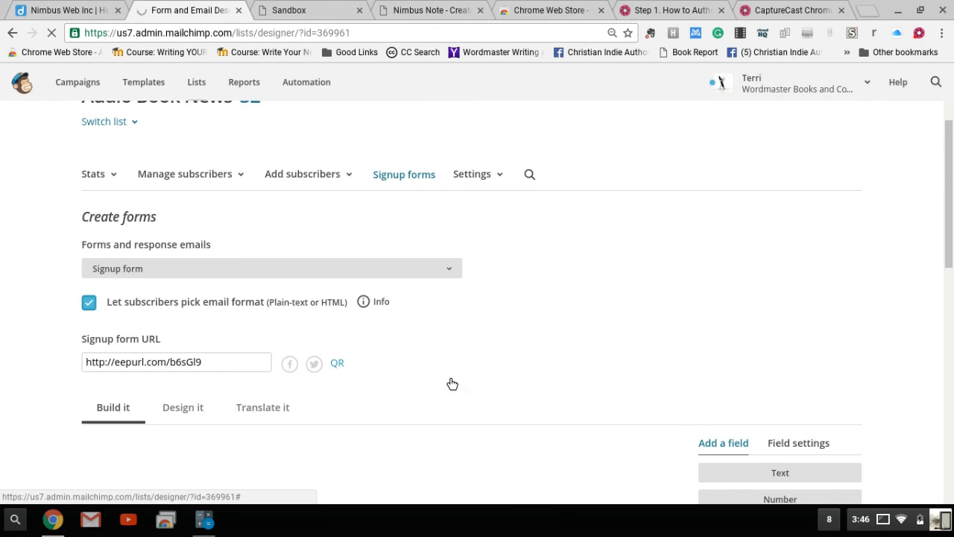
- Open the message area above the Email Address field for editing and select the bannerfinal image from the stored files for it
scroll(561, 306, down, 4)
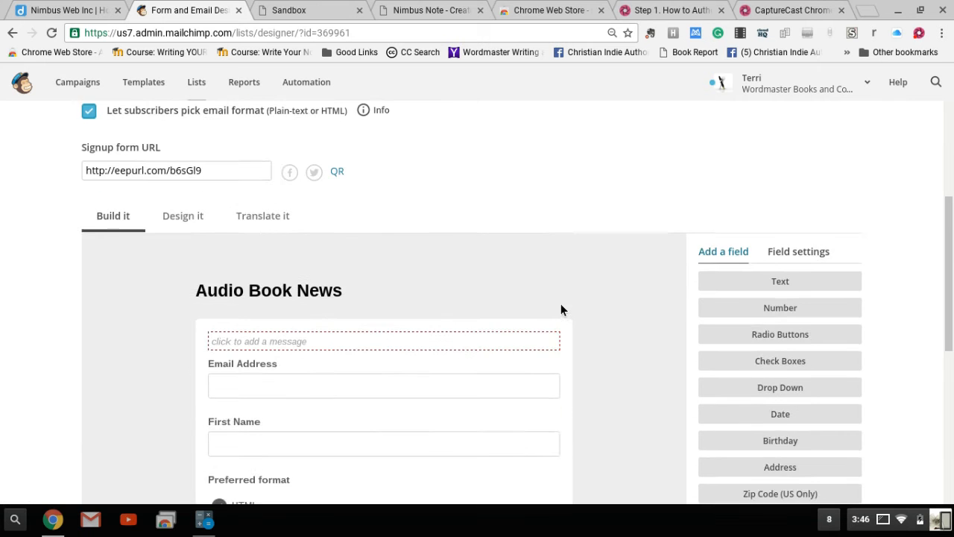
scroll(561, 304, down, 1)
mouse_move(559, 199)
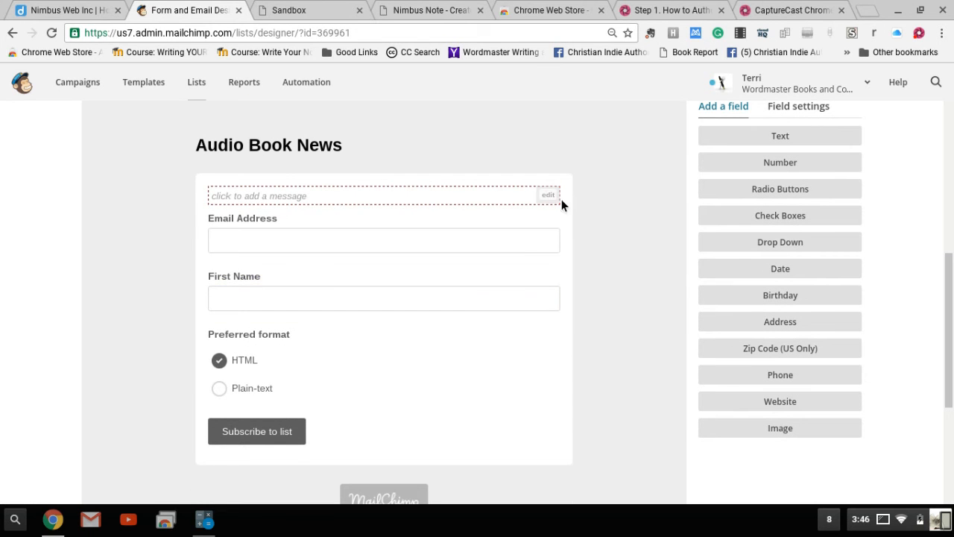
click(488, 204)
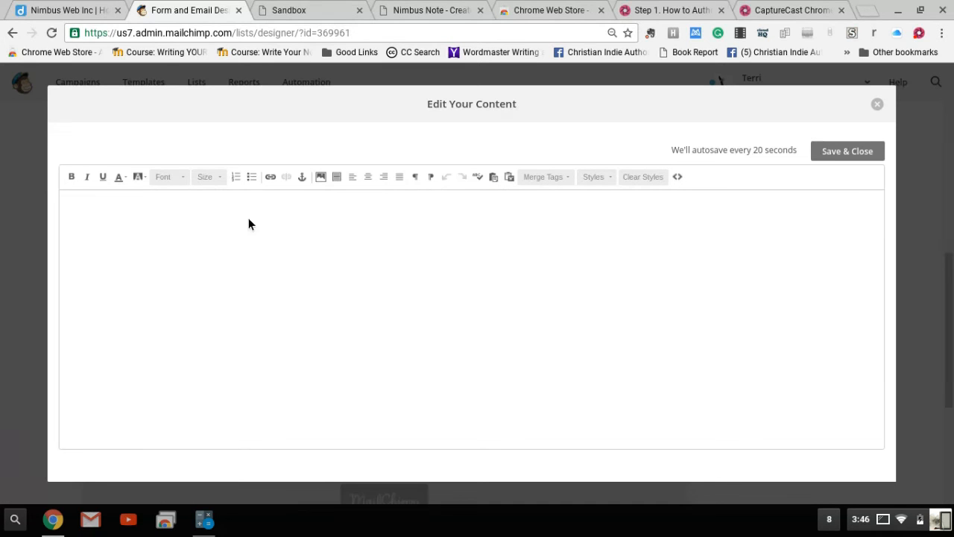
click(320, 183)
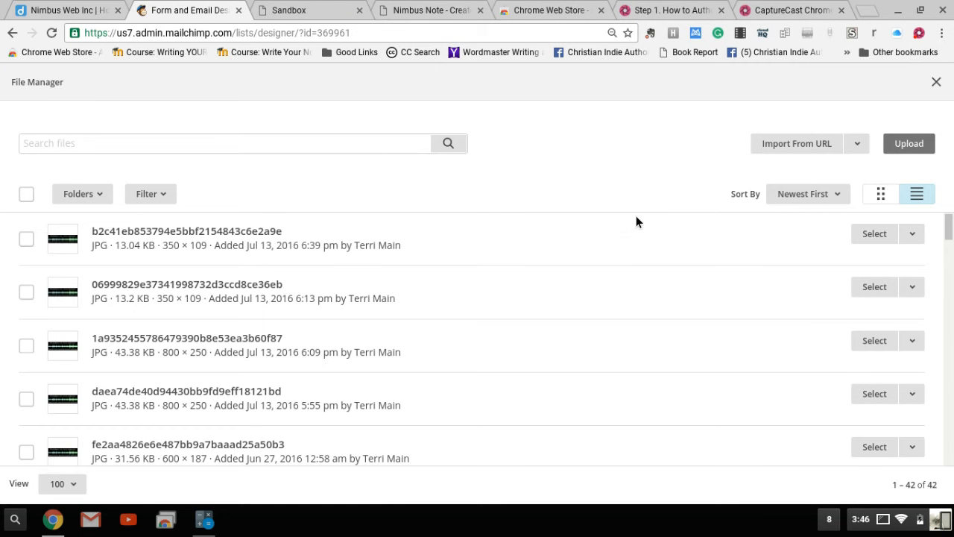
scroll(622, 266, down, 5)
scroll(622, 267, down, 2)
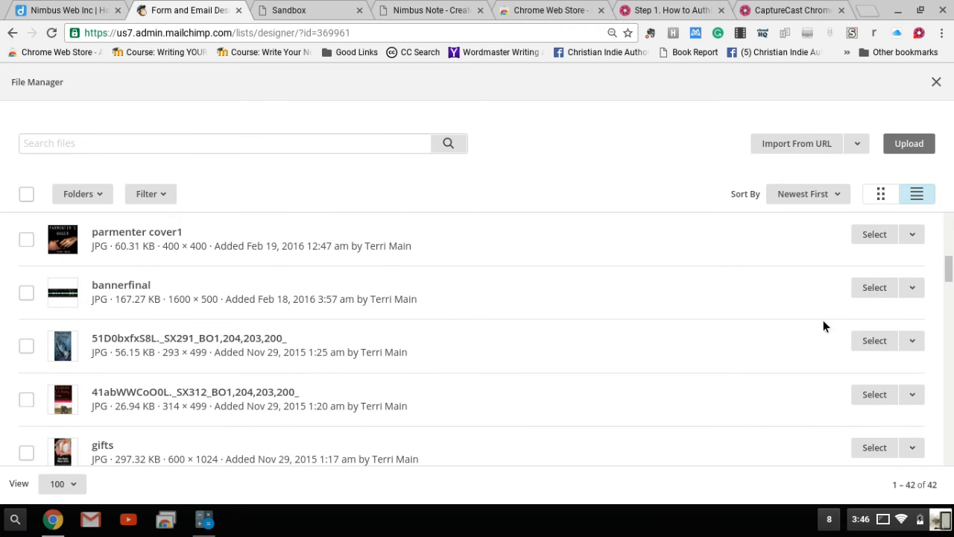
click(873, 291)
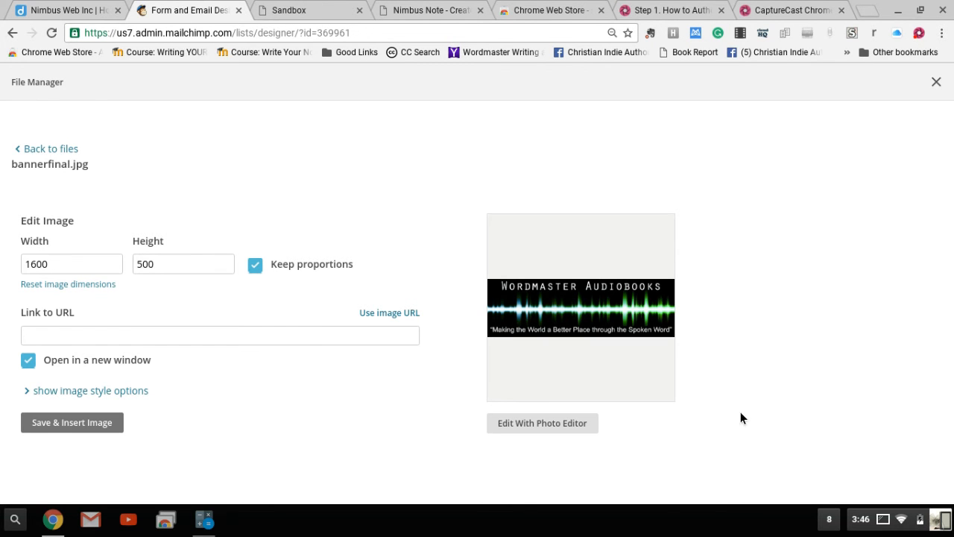
- Resize the banner image to a width of 400 in the photo editor, keeping its proportions
click(557, 431)
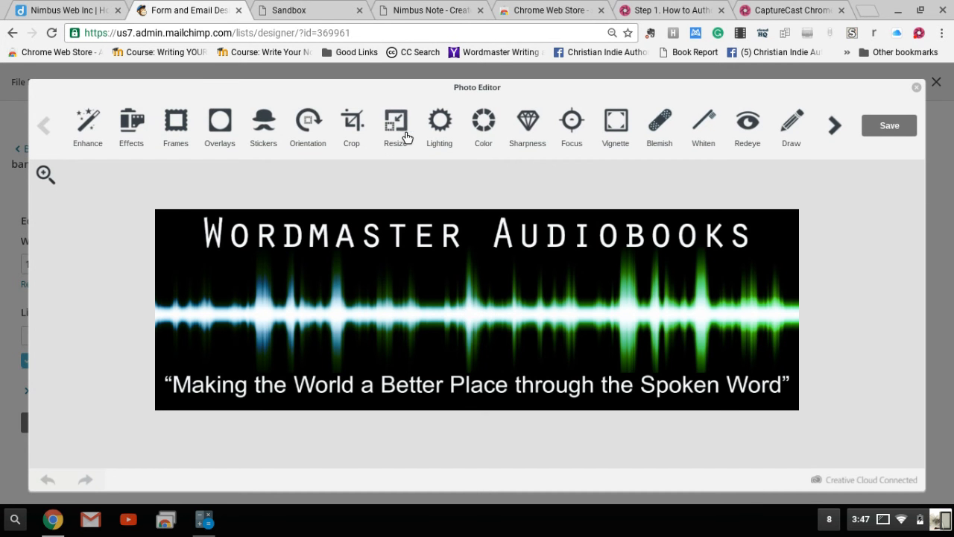
click(396, 127)
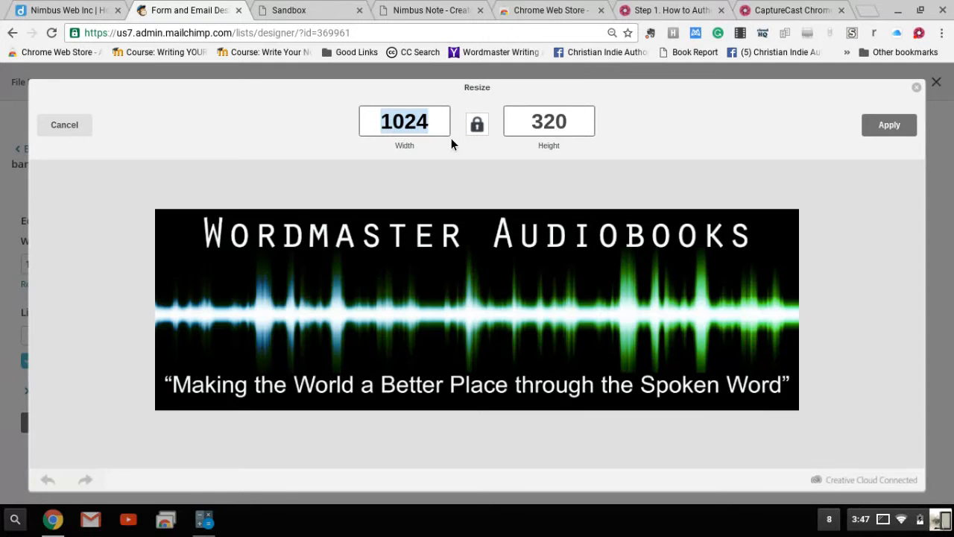
text(400)
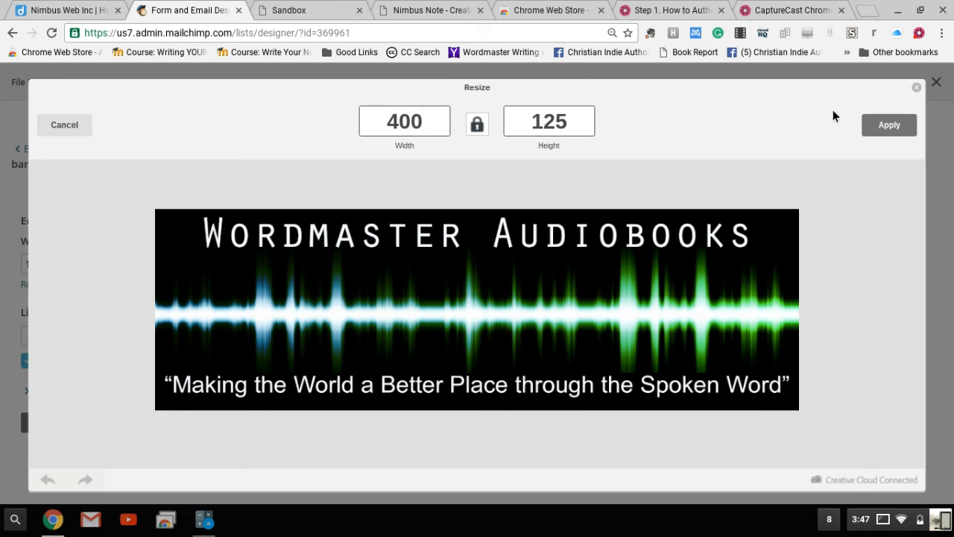
click(899, 134)
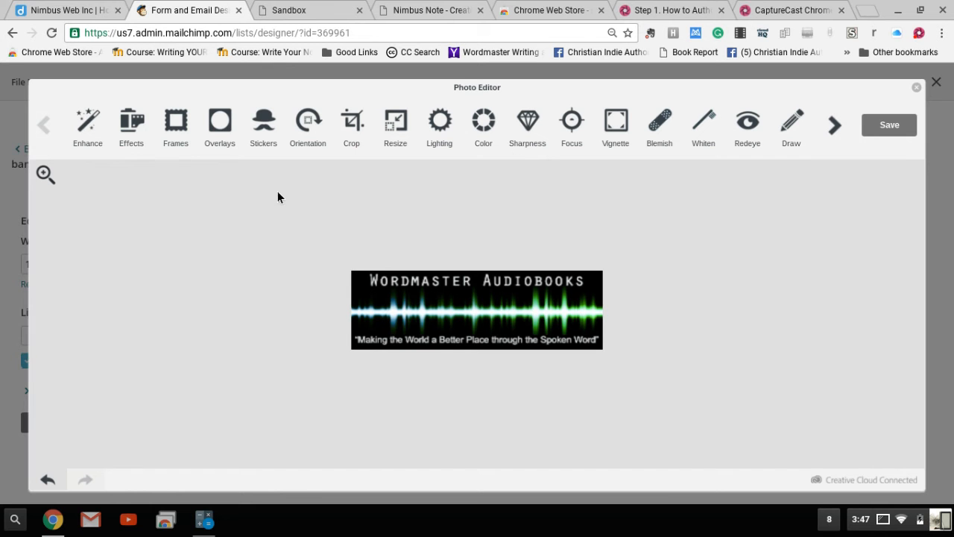
click(901, 126)
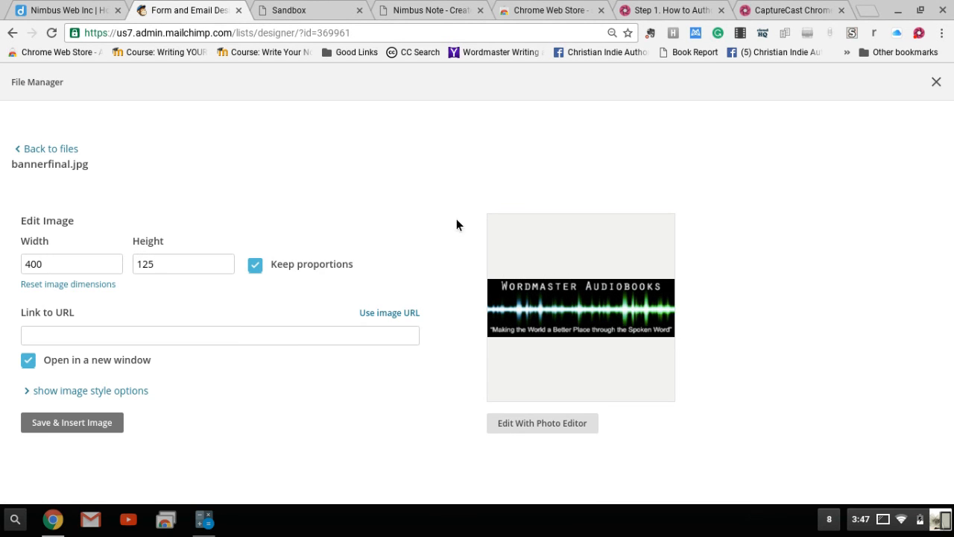
click(132, 336)
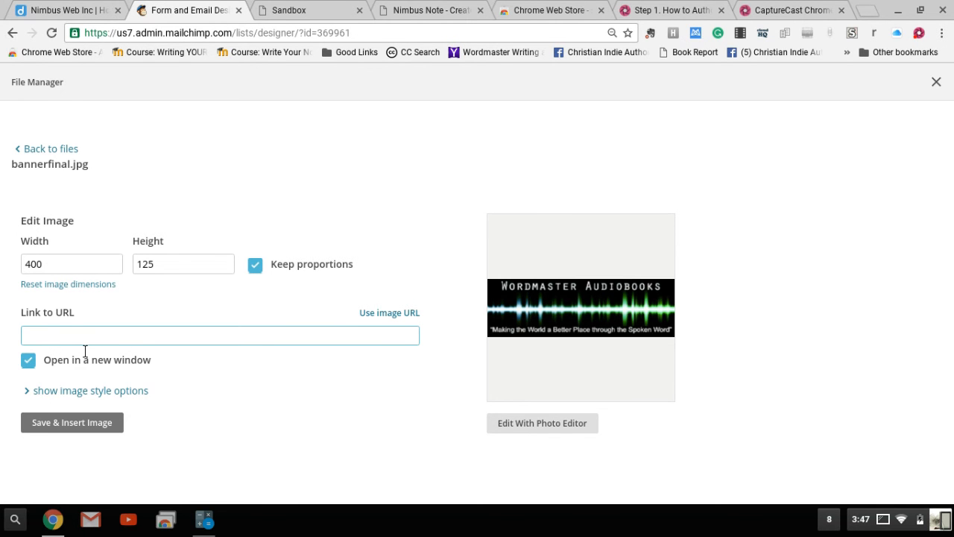
text(http://www.l)
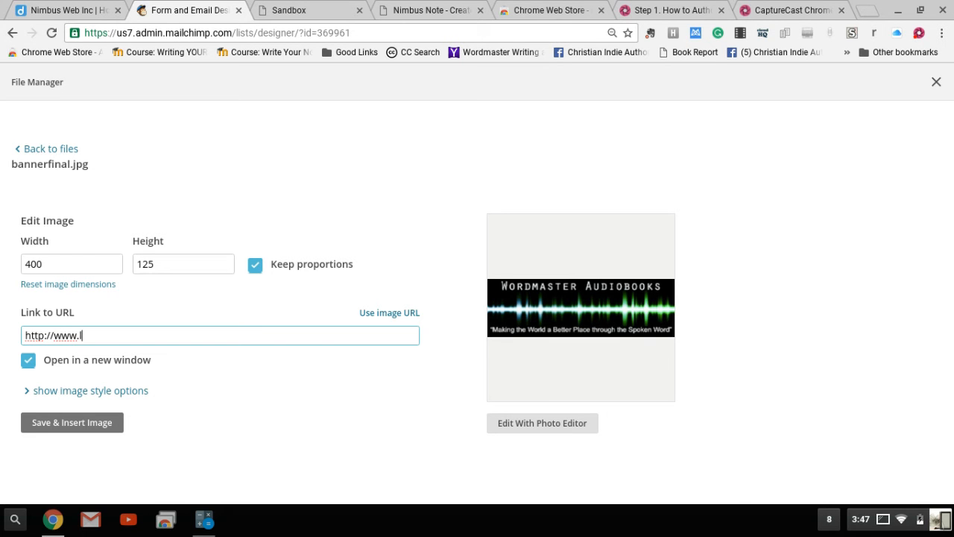
text(earnit)
text(yourway.l)
text(nof)
key(BackSpace)
key(BackSpace)
text(fo)
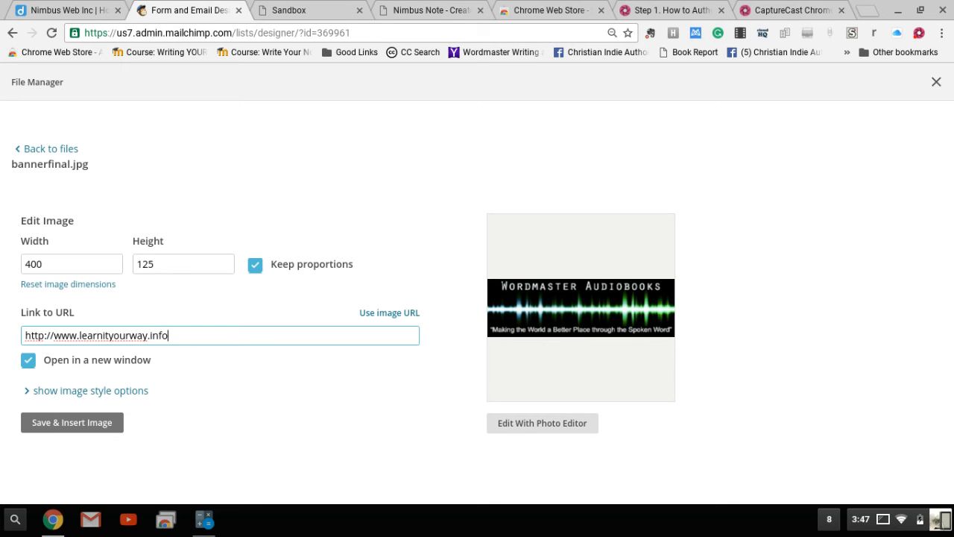
click(77, 430)
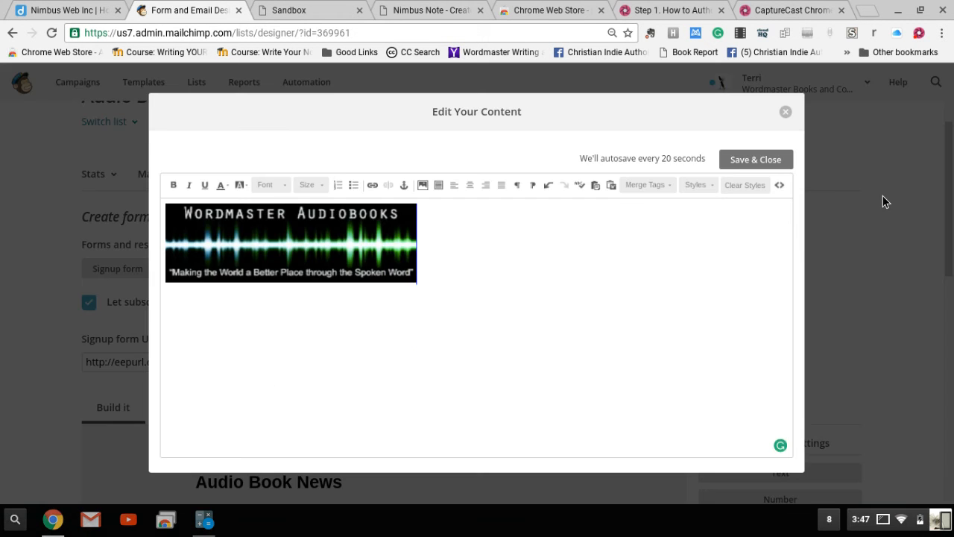
- Centre the banner and start a left-aligned message below it with "We are thrilled that you want to stay in touch with you."
click(470, 184)
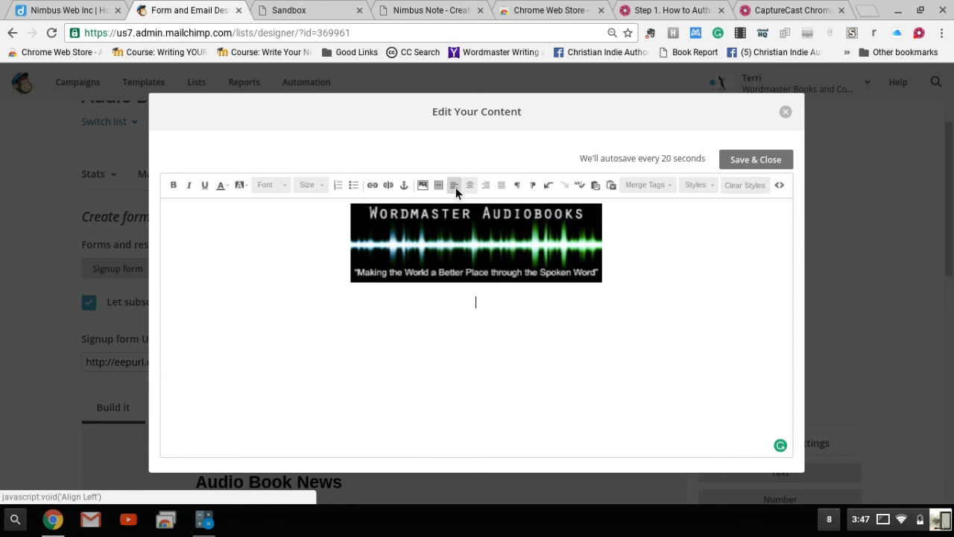
click(253, 359)
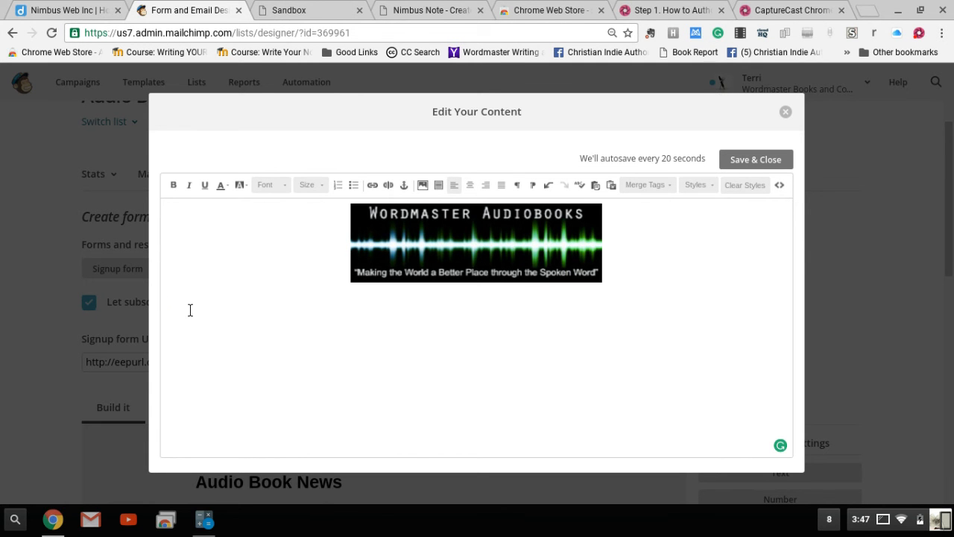
text(We are thrilled that you want to stay in touch with you. We assure you that we value your pri)
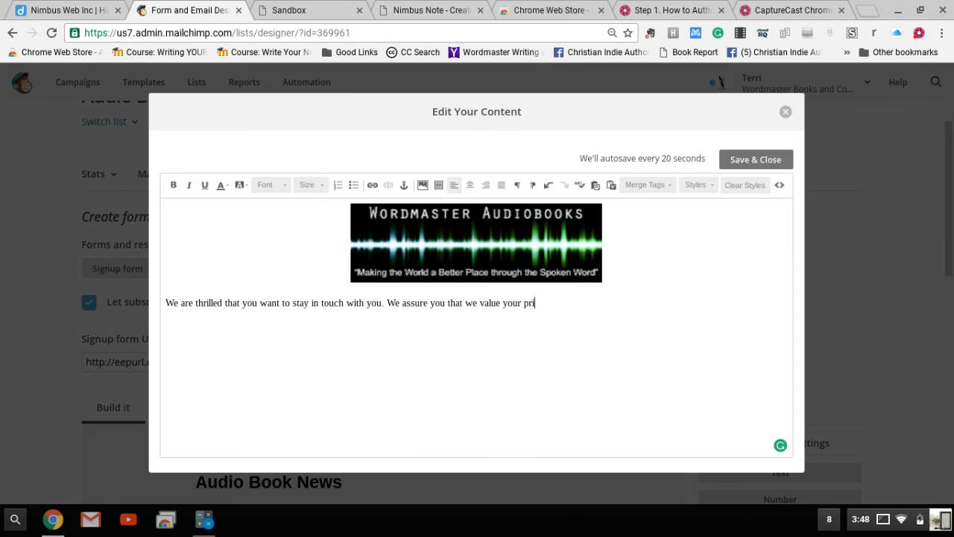
- Complete the privacy sentence: "We assure you that we value your privacy and will not share your information with third-party vendors."
text(vacy and will not sa)
key(BackSpace)
text(hare)
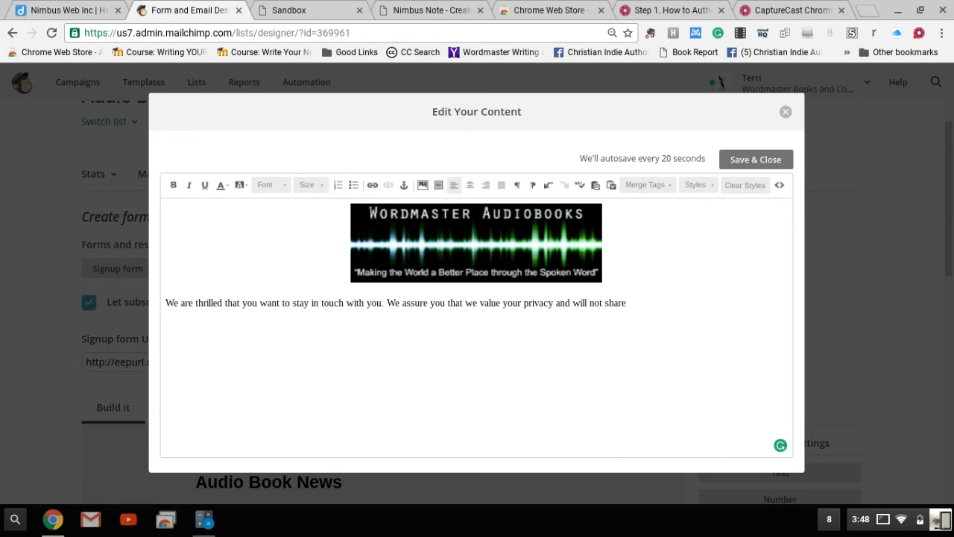
text( yourn)
key(BackSpace)
text(information with thri)
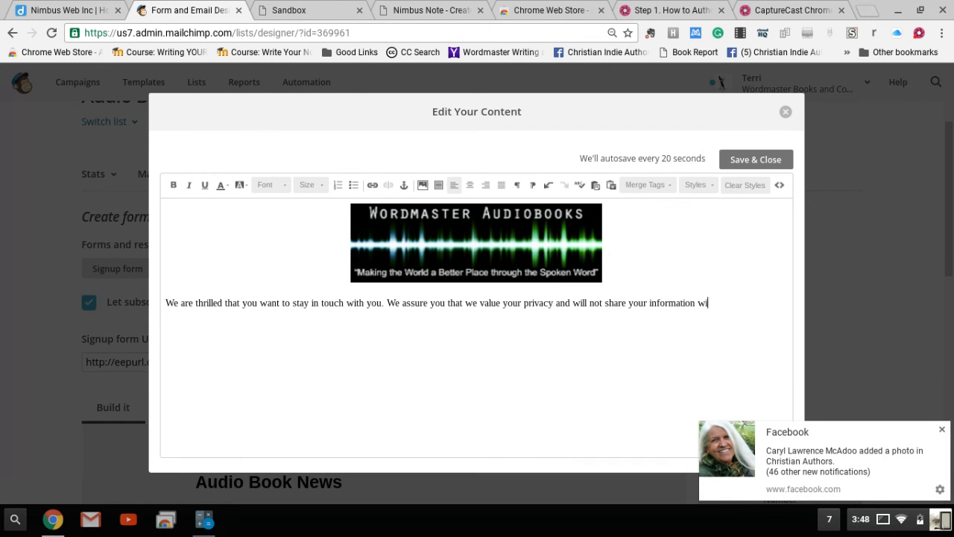
key(BackSpace)
key(BackSpace)
text(ird-party vendors)
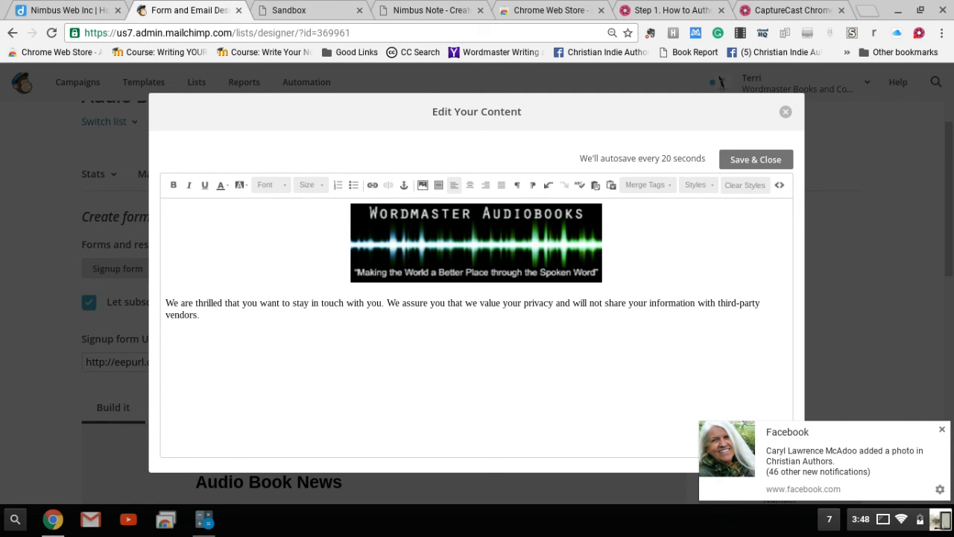
- End the message with "We appreciate your interest and hope to speak to you more." and save and close it
text(.We appreciate your inters)
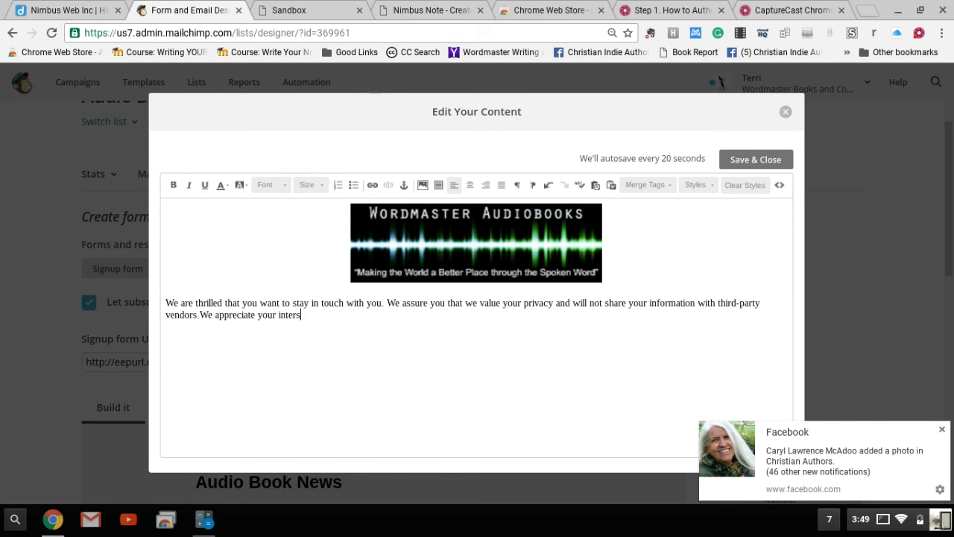
key(BackSpace)
text(est and)
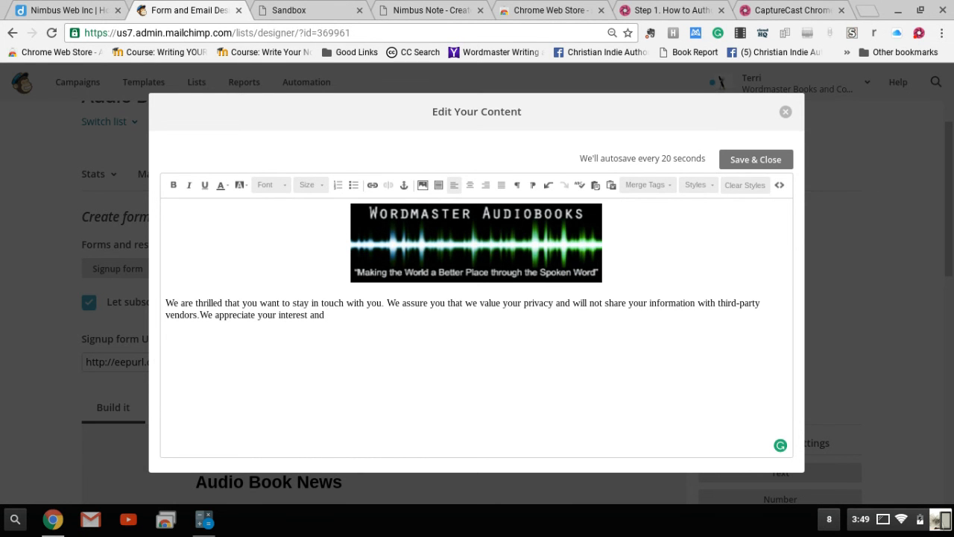
text( hope to speak to you more.)
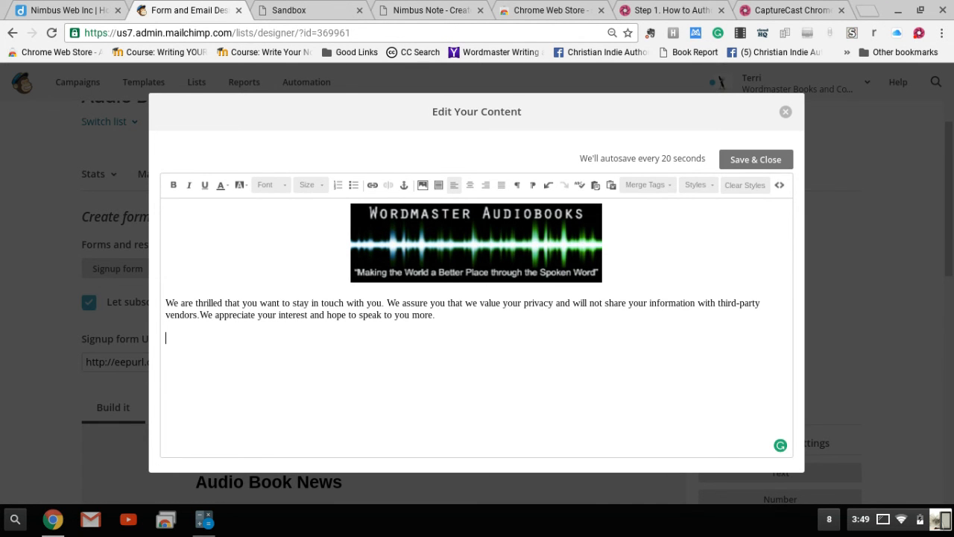
key(Return)
click(753, 164)
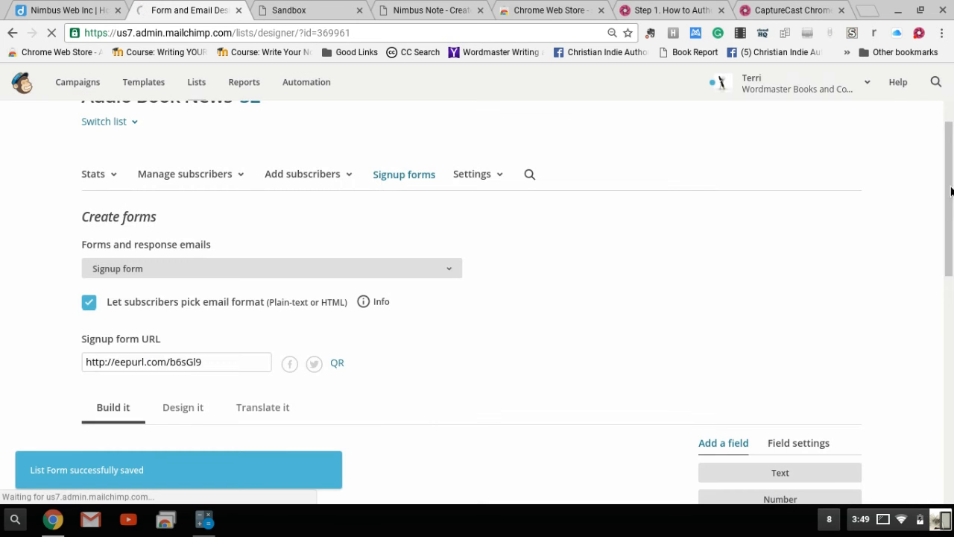
scroll(912, 215, down, 4)
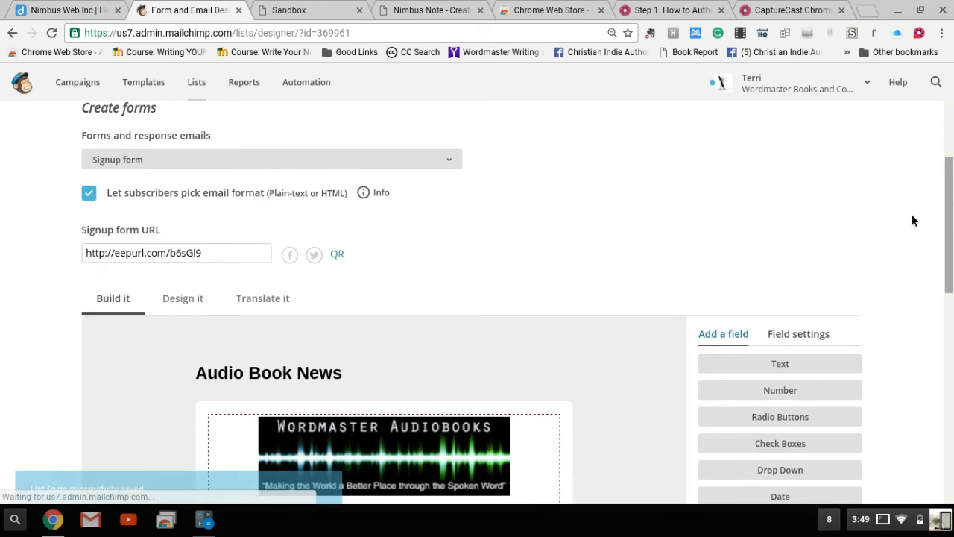
scroll(912, 215, down, 2)
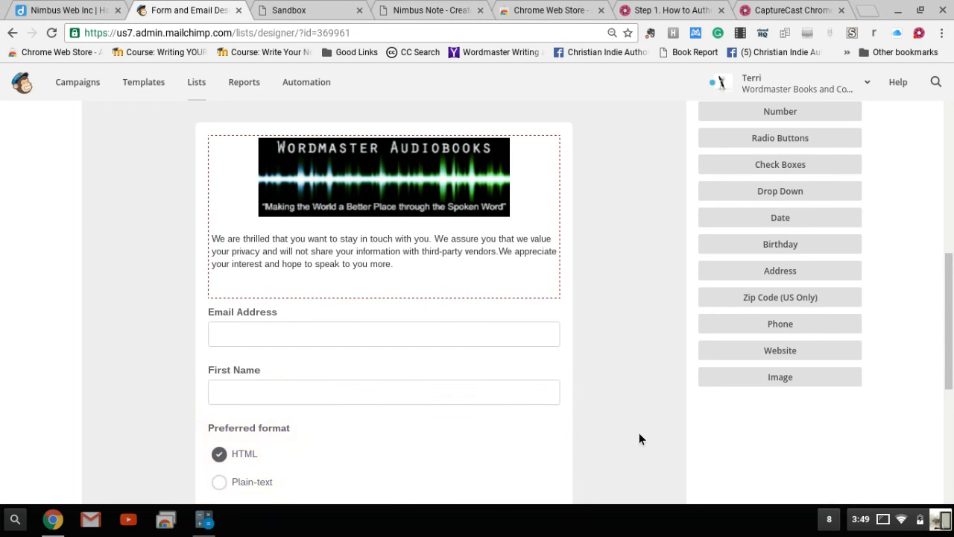
scroll(646, 433, up, 3)
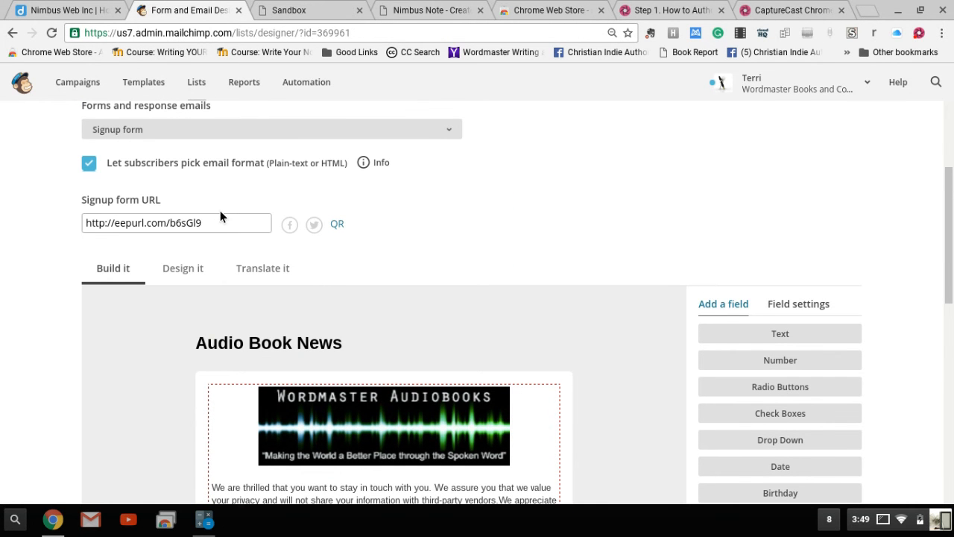
click(224, 230)
key(ctrl+c)
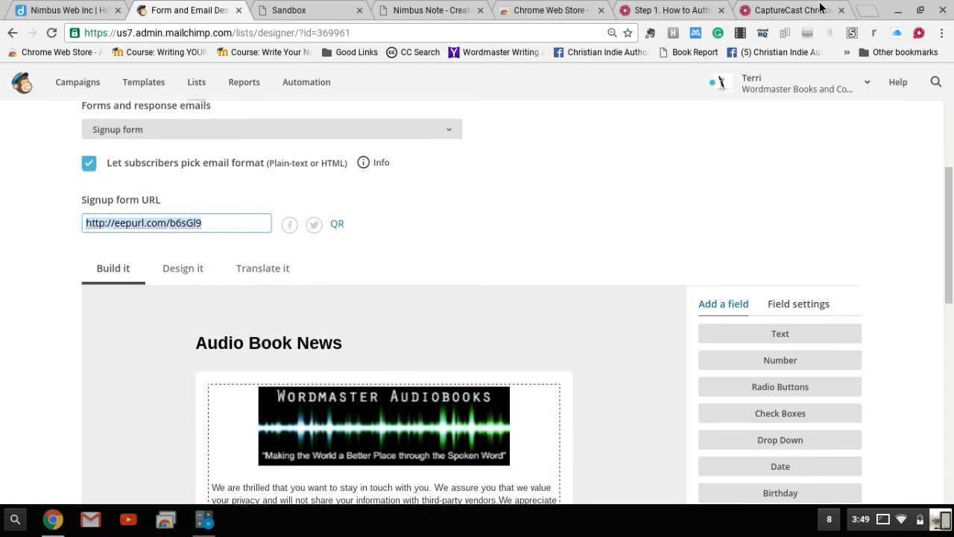
click(867, 14)
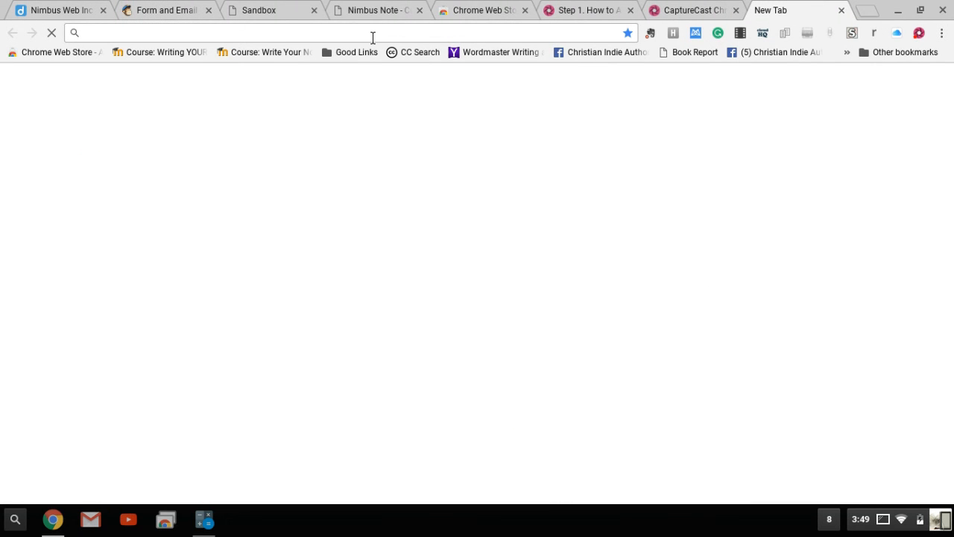
key(ctrl+v)
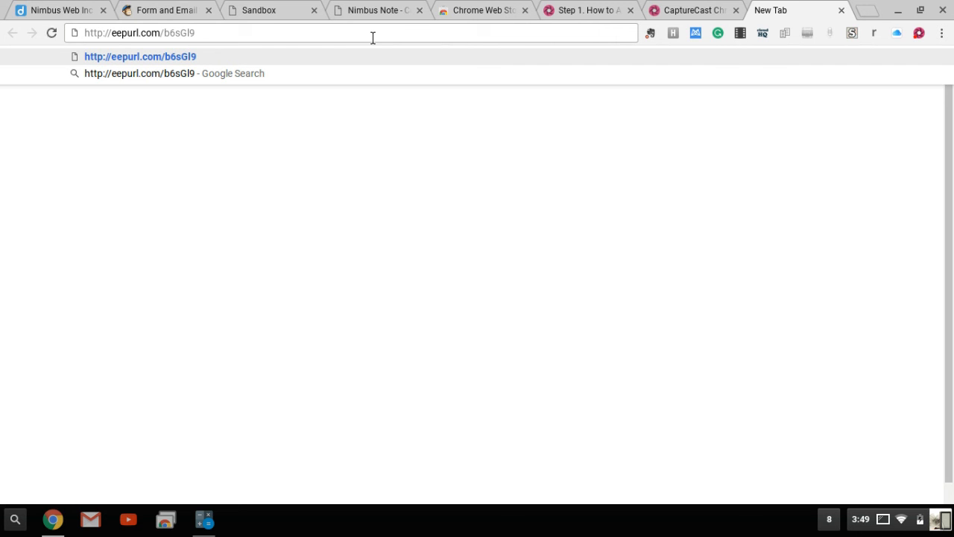
key(Return)
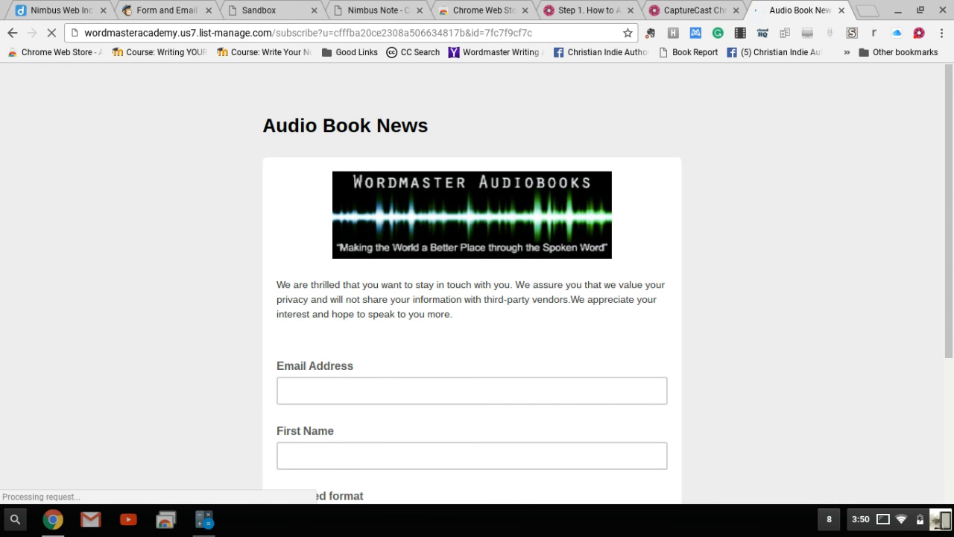
- Review the published Audio Book News signup form, and return to the form designer to look over the whole form there
scroll(785, 231, down, 3)
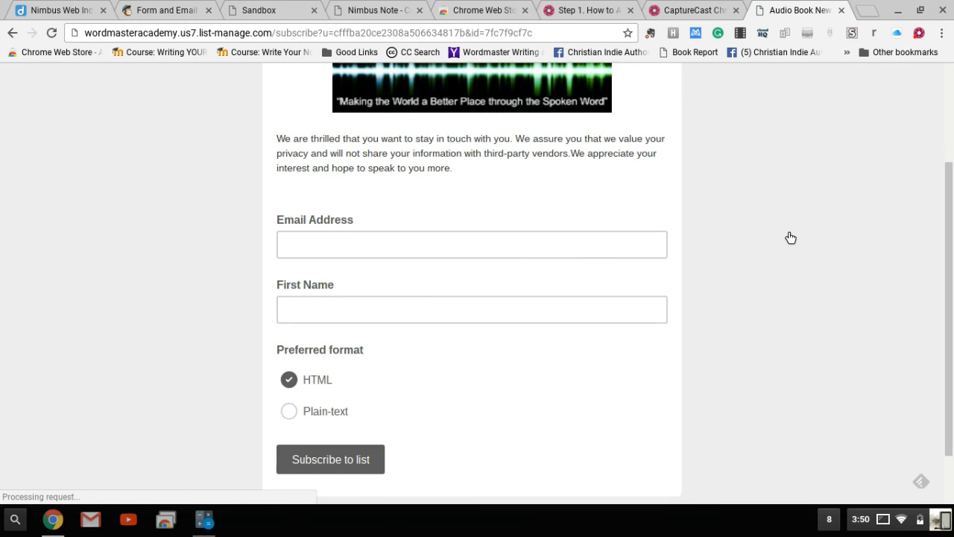
scroll(791, 237, up, 2)
scroll(785, 237, down, 1)
scroll(790, 236, up, 1)
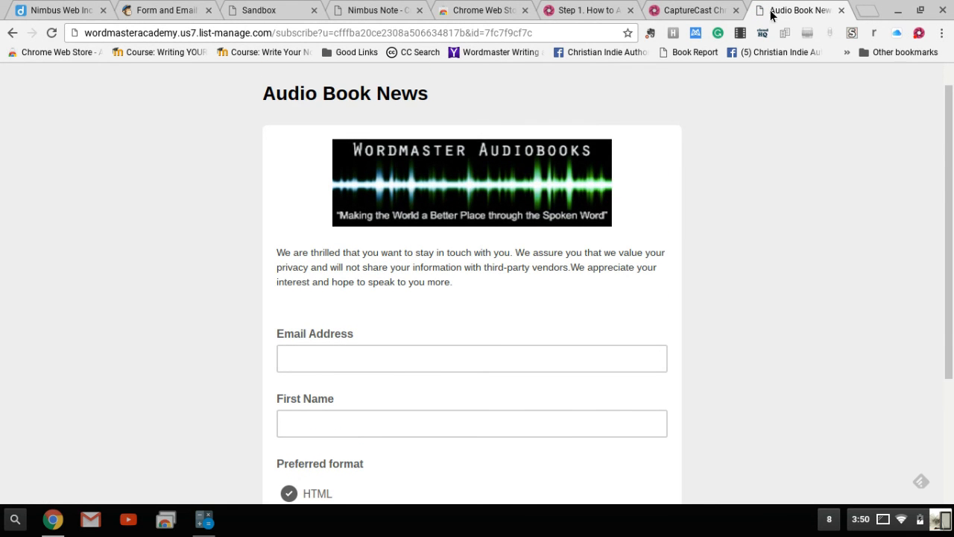
click(163, 13)
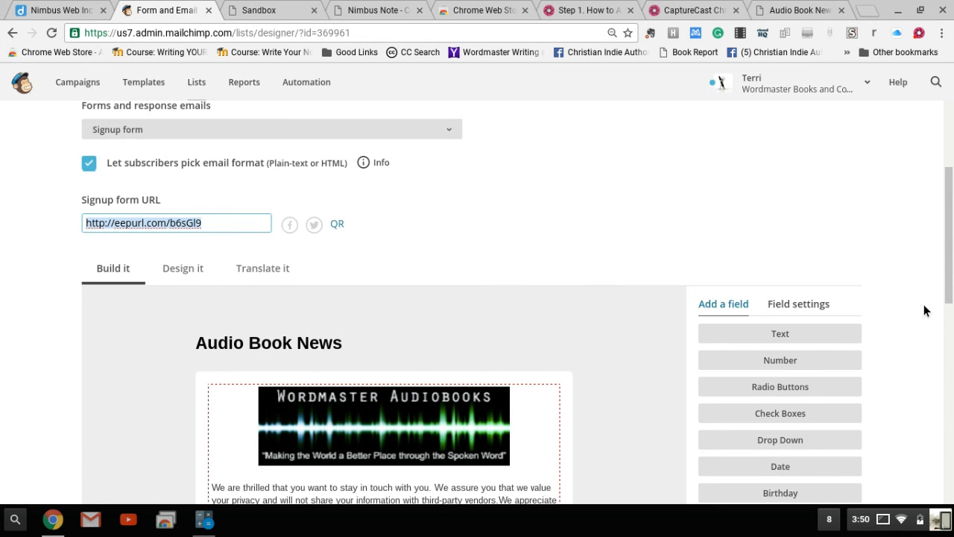
scroll(924, 310, down, 8)
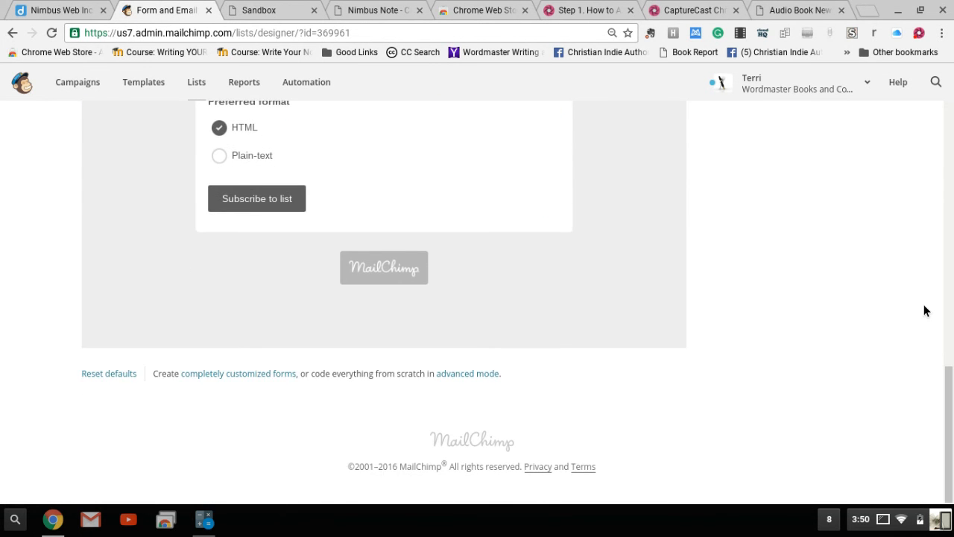
scroll(925, 310, up, 4)
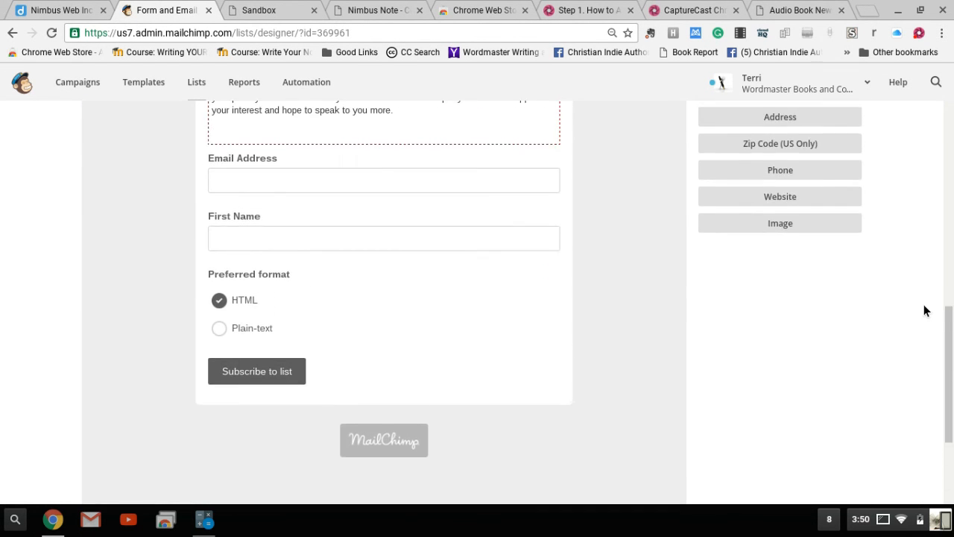
scroll(924, 310, up, 3)
scroll(925, 310, down, 5)
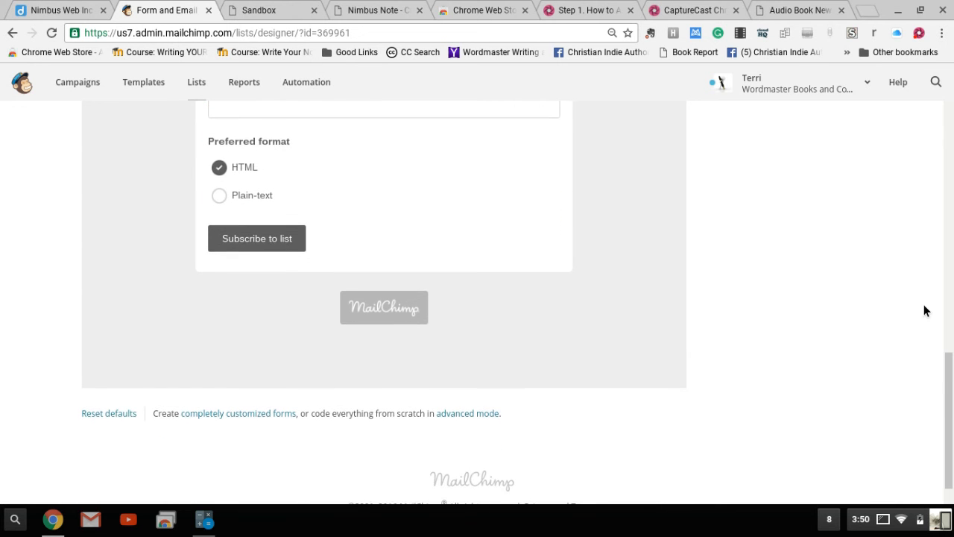
scroll(925, 311, up, 2)
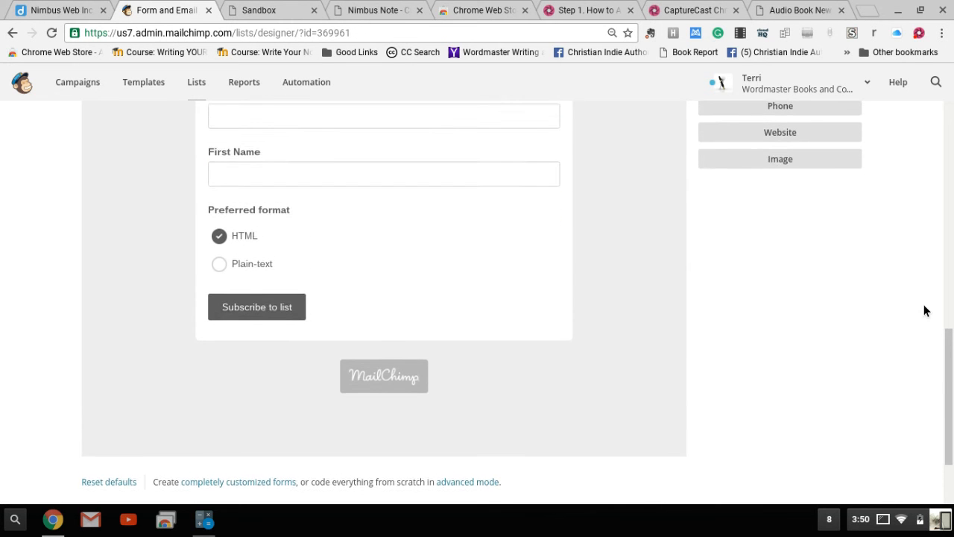
scroll(925, 310, up, 8)
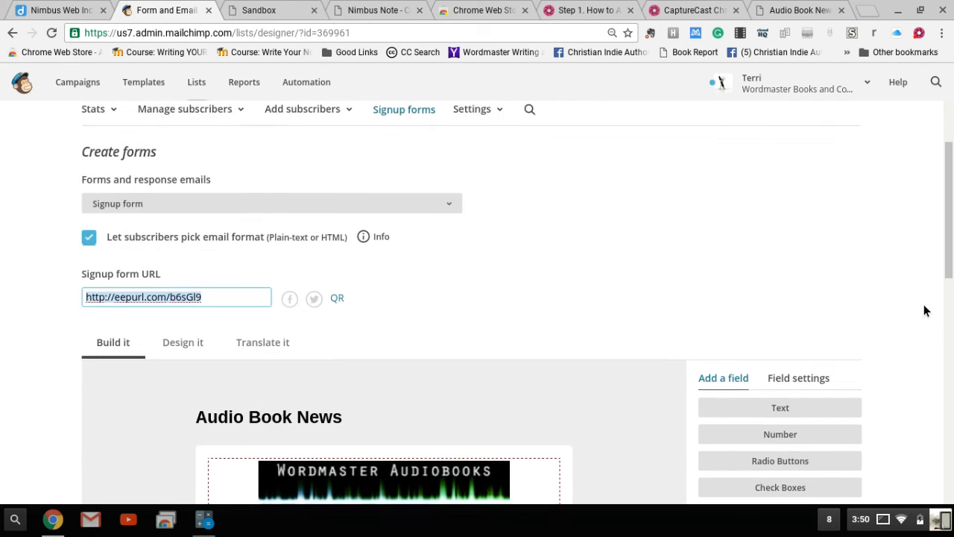
scroll(925, 310, down, 1)
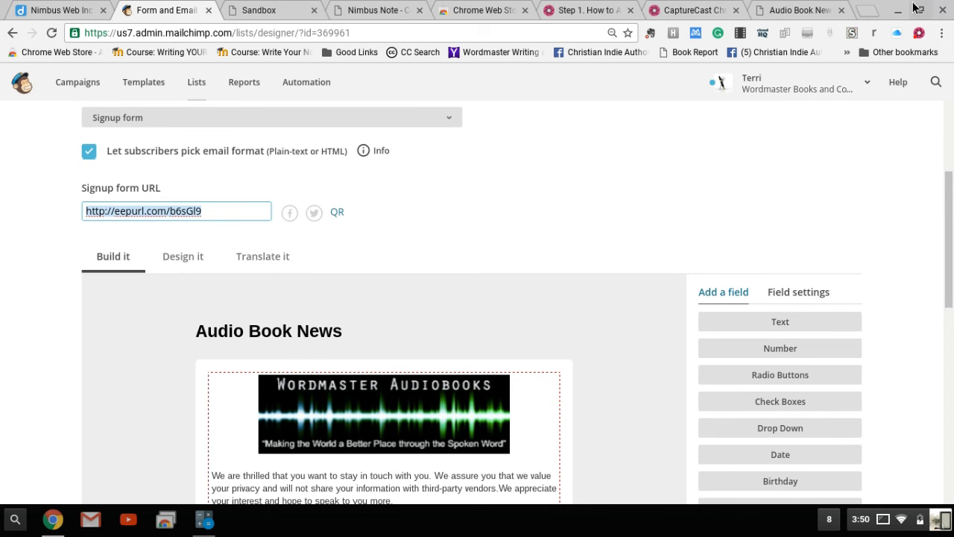
- Open Facebook in a new browser tab
click(873, 18)
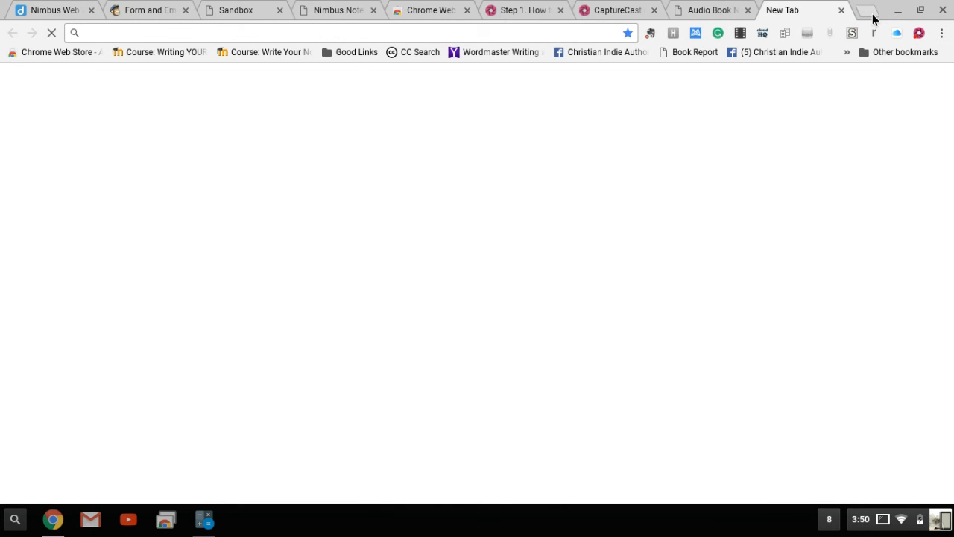
text(fac)
key(Return)
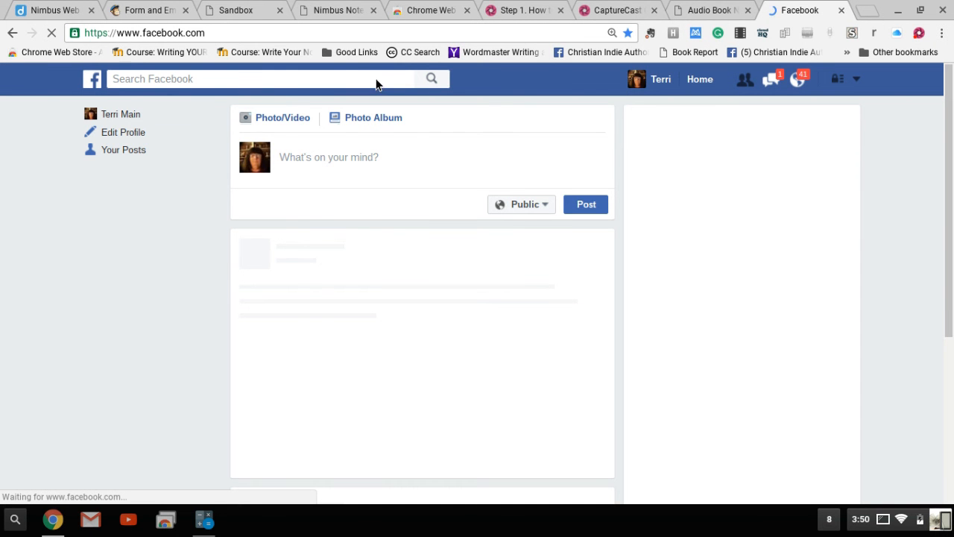
- Search Facebook for "wordmaster" and open the Wordmaster Digital Publishing page
click(275, 85)
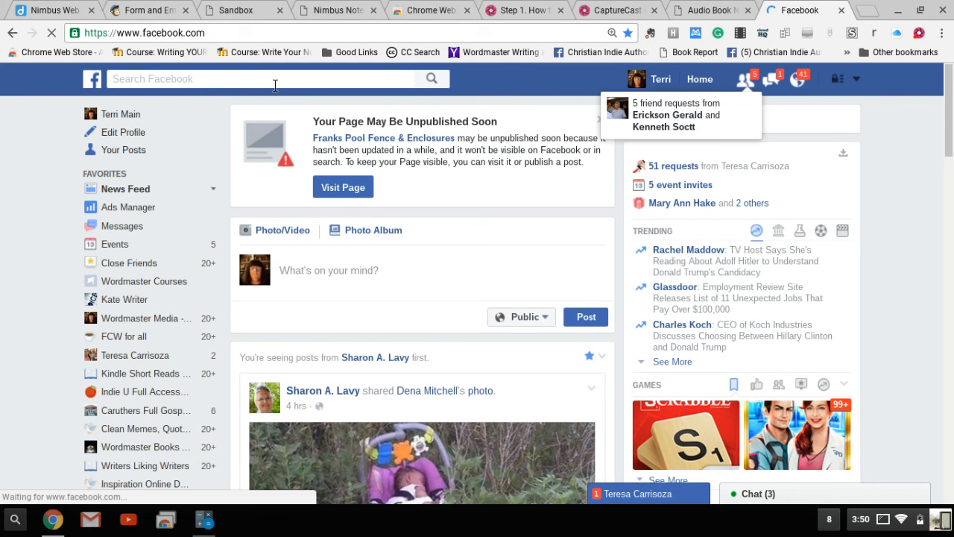
text(wor)
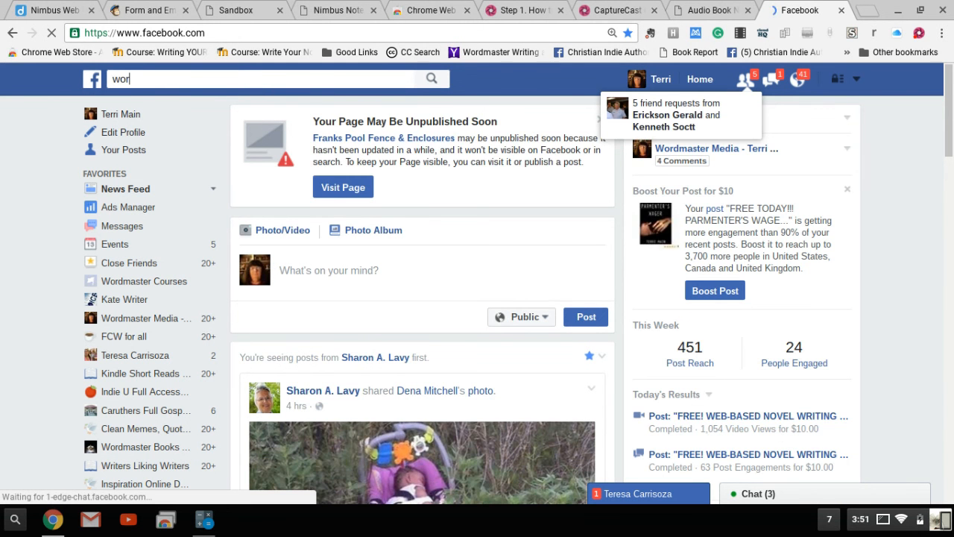
text(dma)
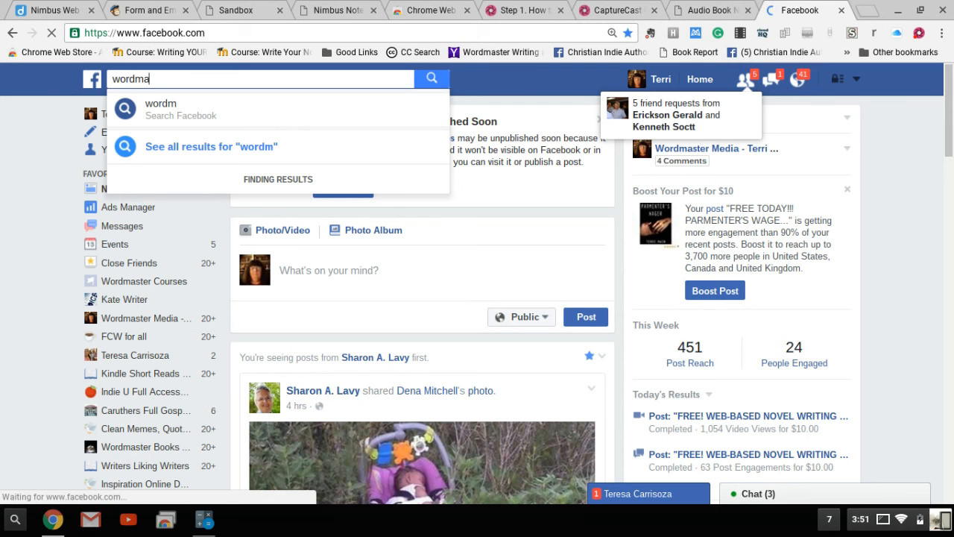
text(ster)
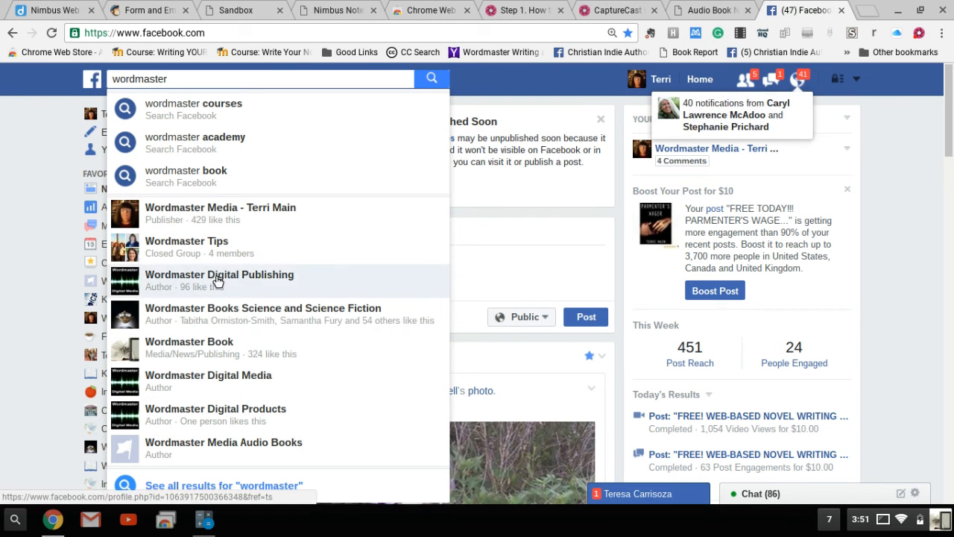
click(217, 280)
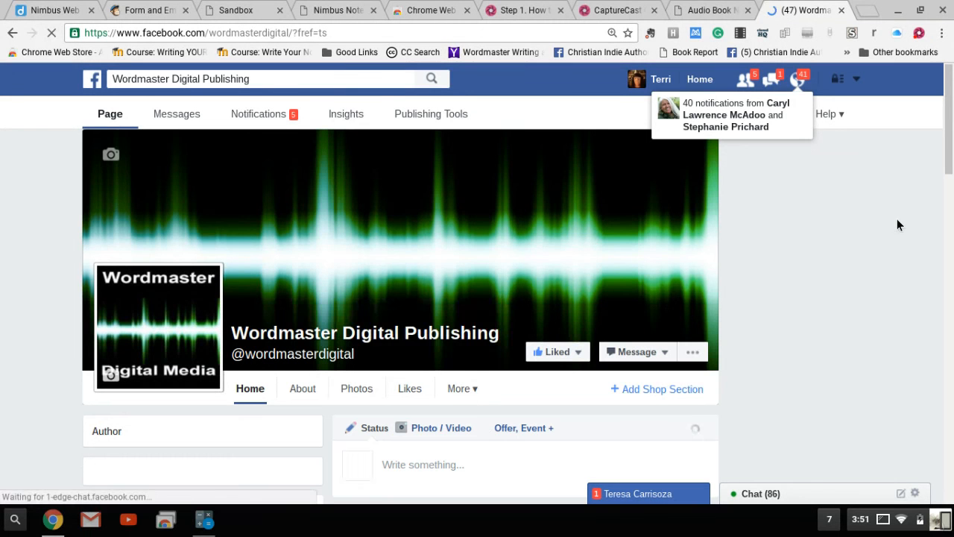
scroll(521, 381, down, 1)
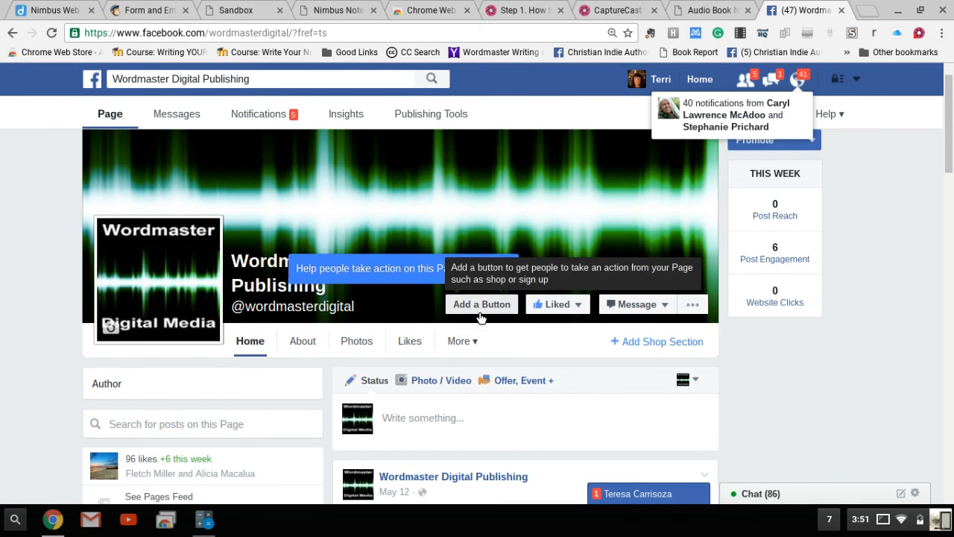
click(479, 314)
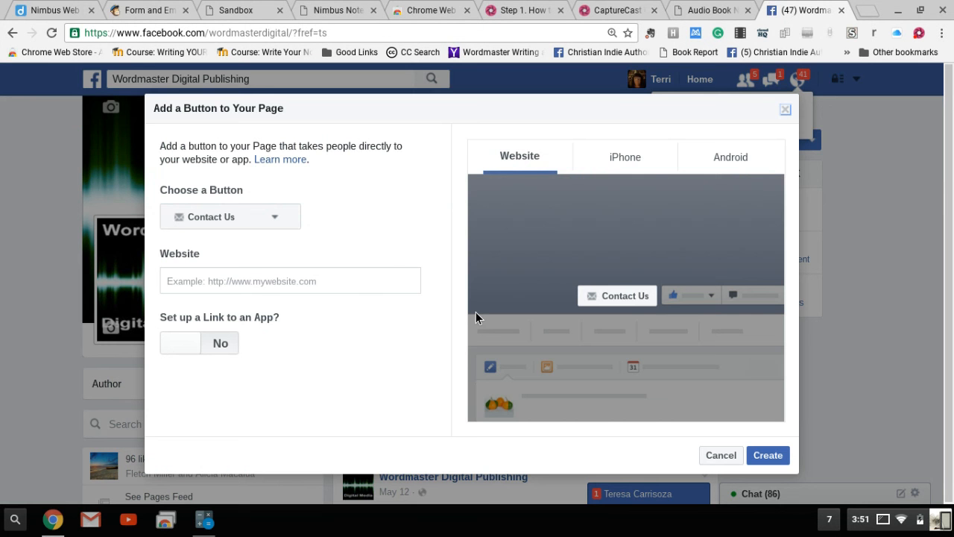
click(291, 224)
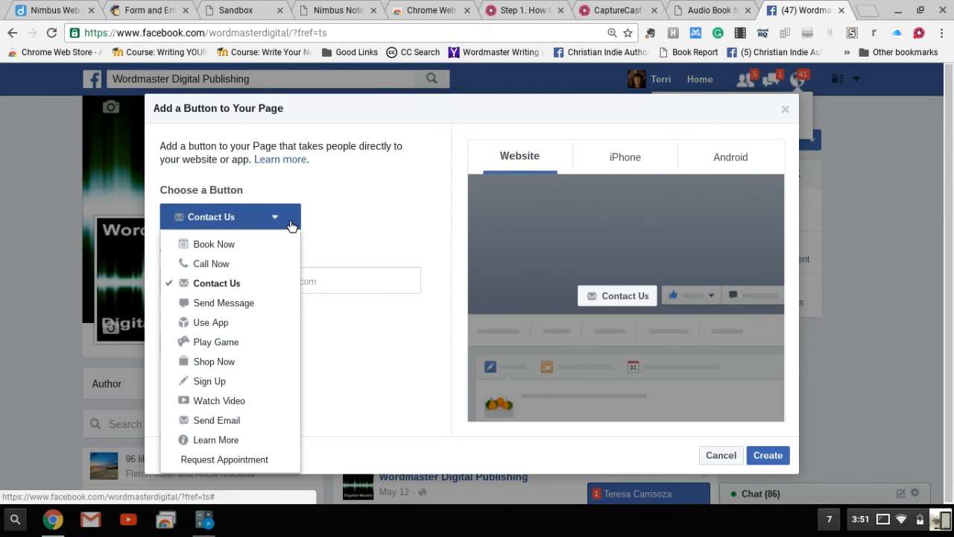
click(218, 393)
click(269, 291)
text(http://eepurl.com/b6sGl9)
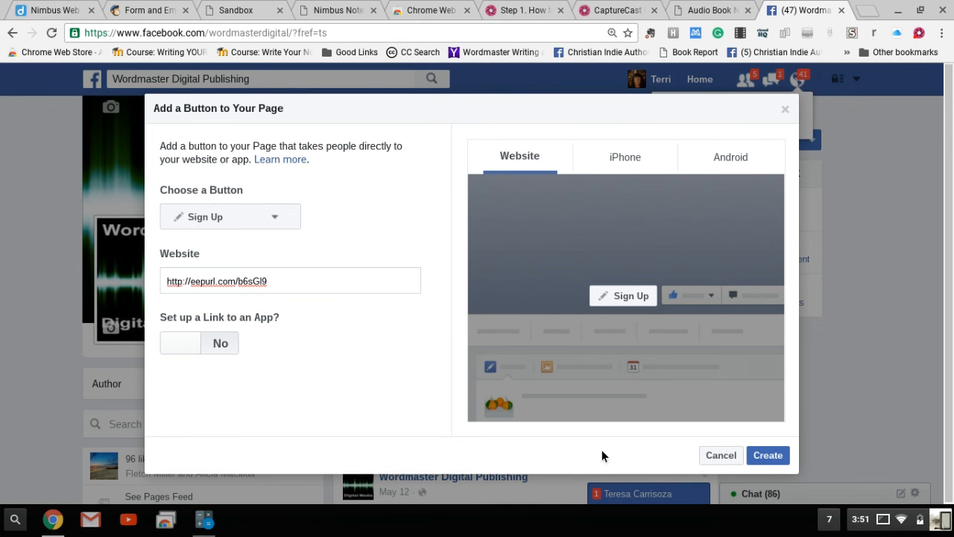
click(770, 457)
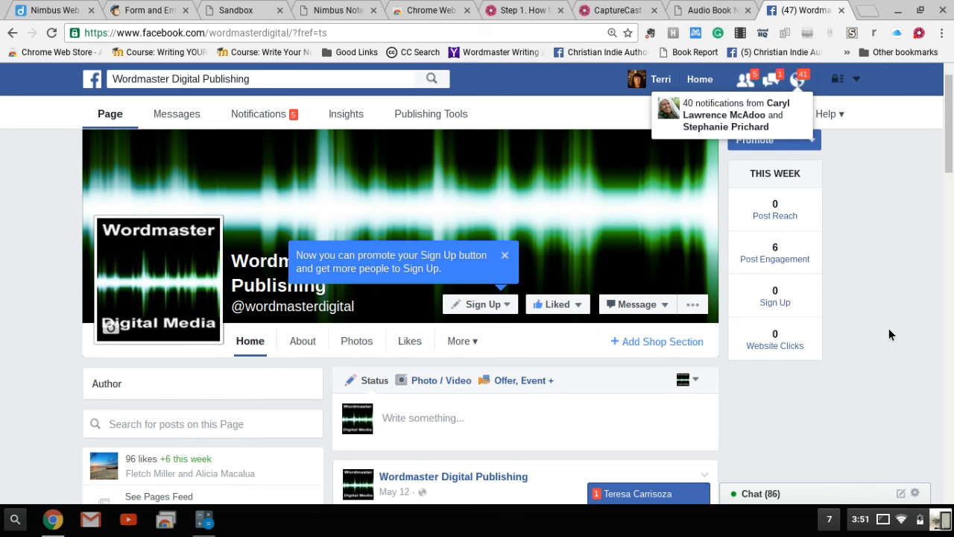
- Test the page's Sign Up button, look over the signup form it opens, and close that form to return to the page
click(496, 304)
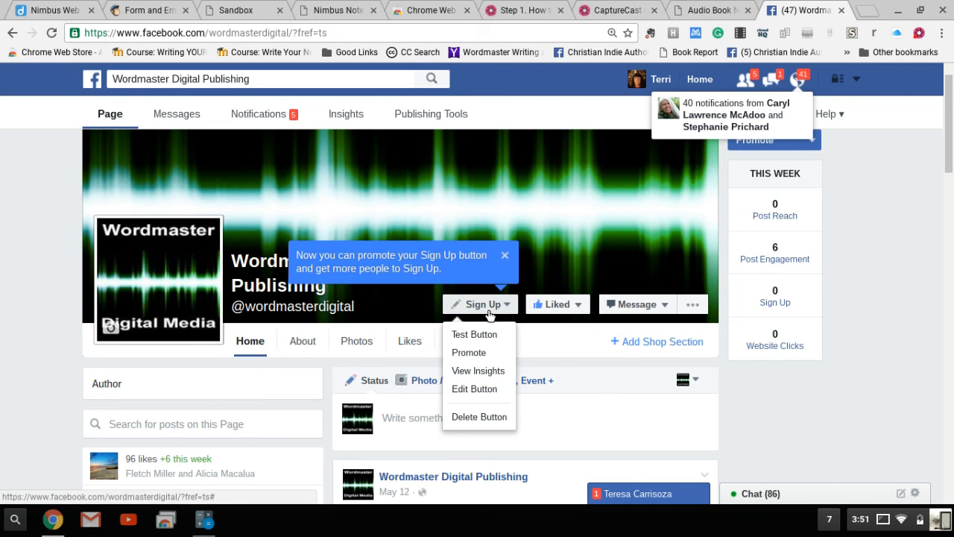
click(483, 335)
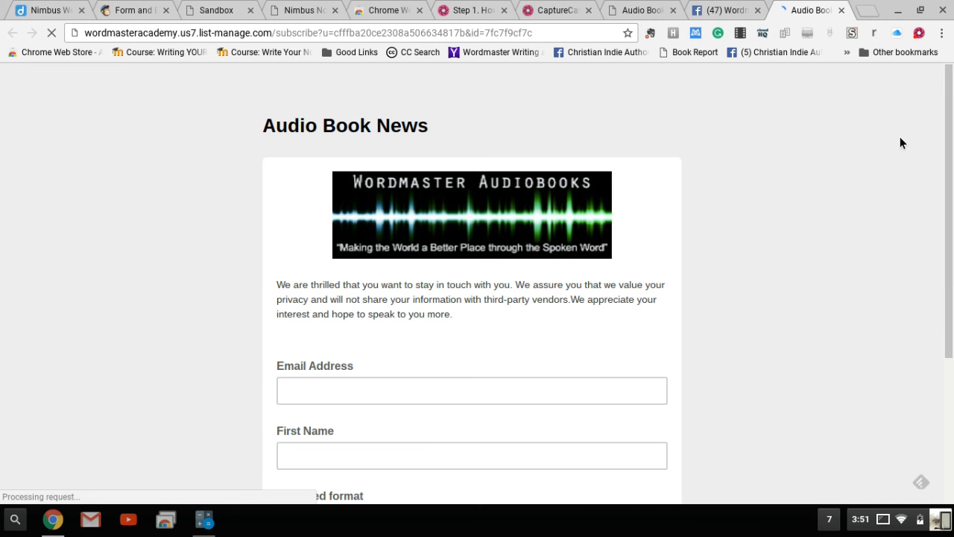
click(842, 11)
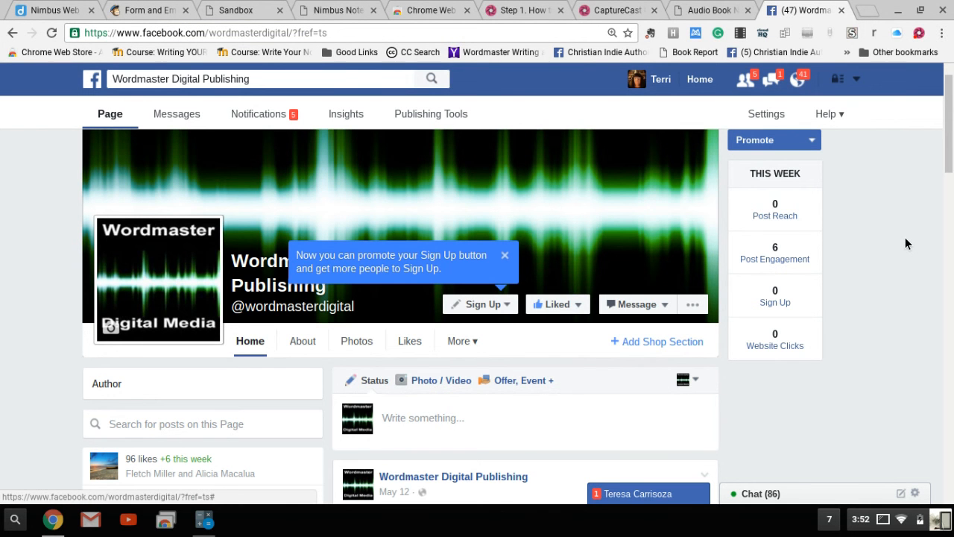
click(920, 35)
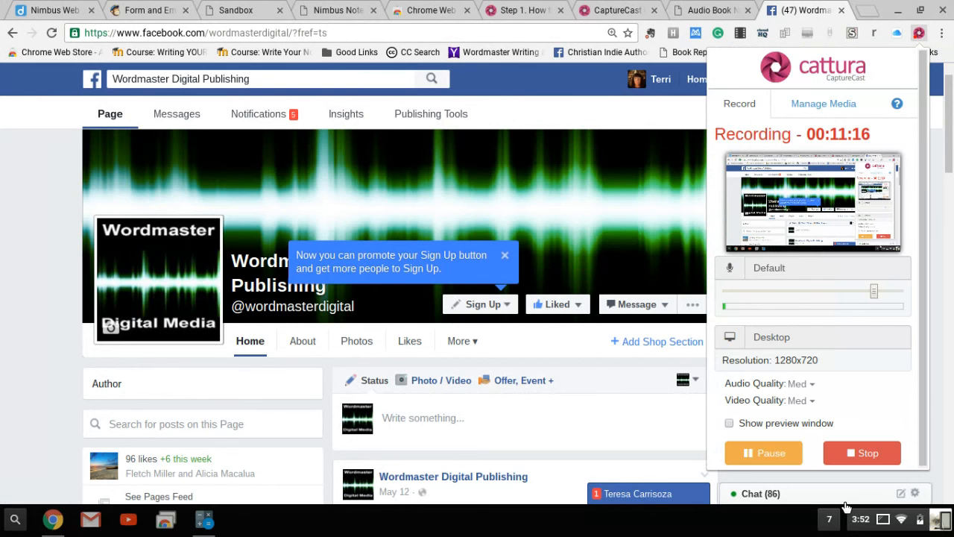